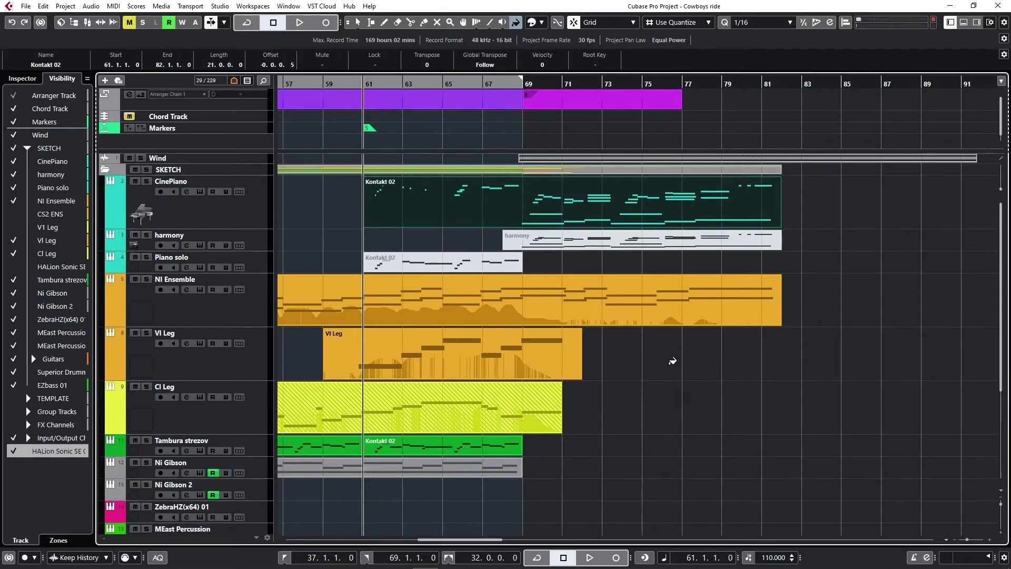
With the Object Selection tool, select the CinePiano Kontakt 02 part and open it in the Key Editor.
{"action": "key", "text": "1"}
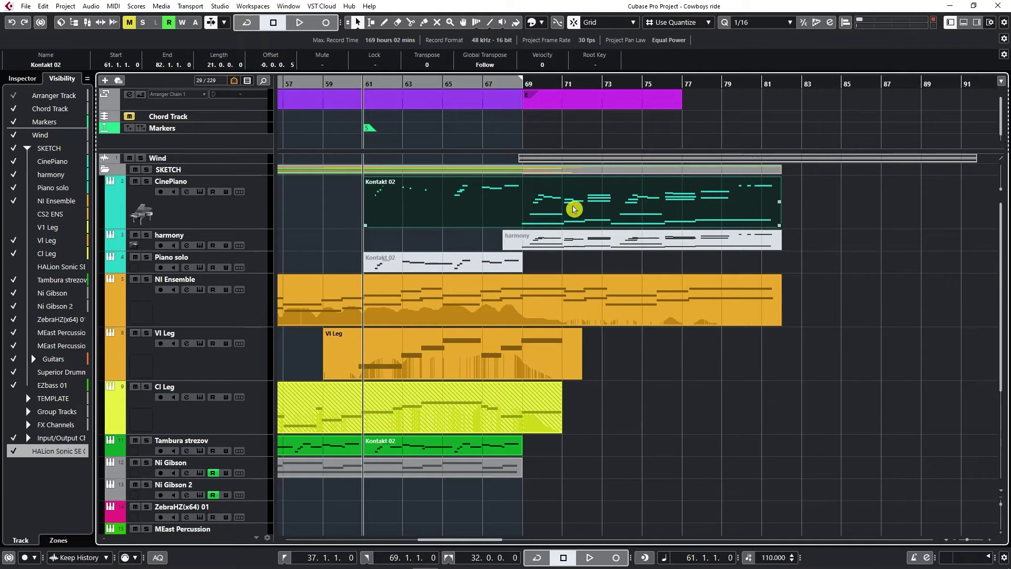
{"action": "left_click", "coordinate": [522, 194]}
{"action": "double_click", "coordinate": [545, 197]}
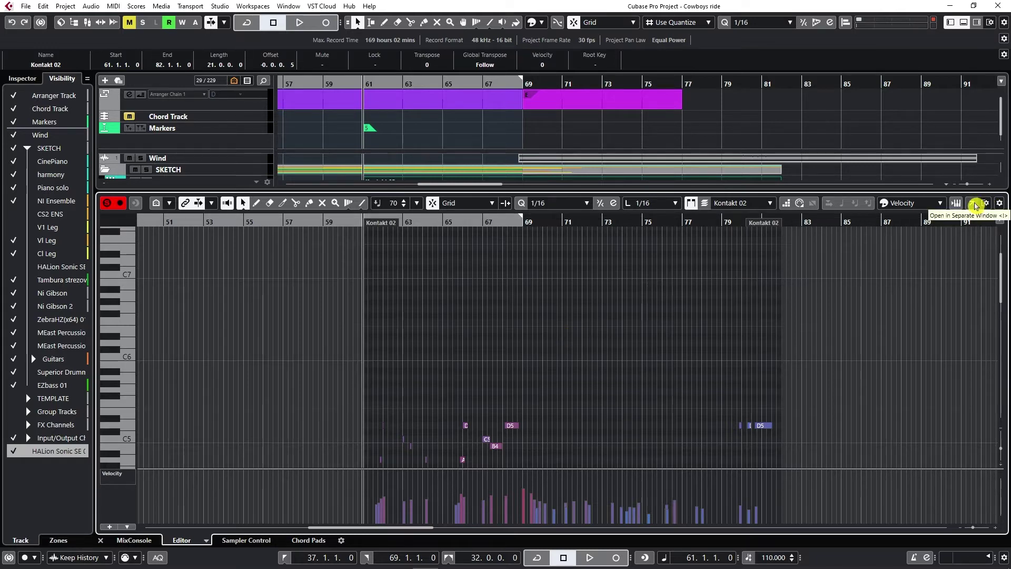
{"action": "left_click", "coordinate": [975, 206]}
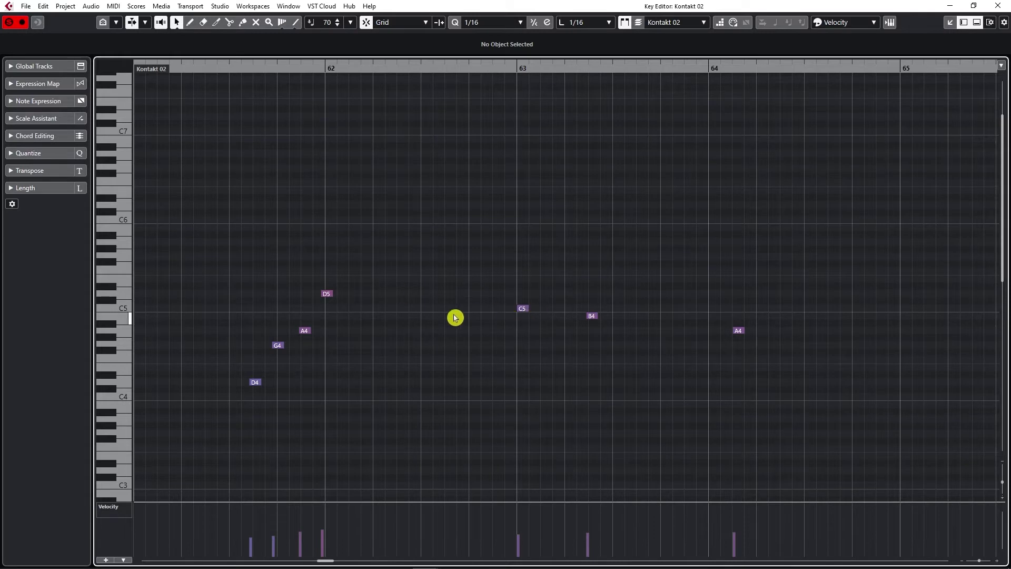
{"action": "scroll", "coordinate": [455, 317], "scroll_direction": "down", "scroll_amount": 3}
{"action": "scroll", "coordinate": [631, 350], "scroll_direction": "right", "scroll_amount": 5}
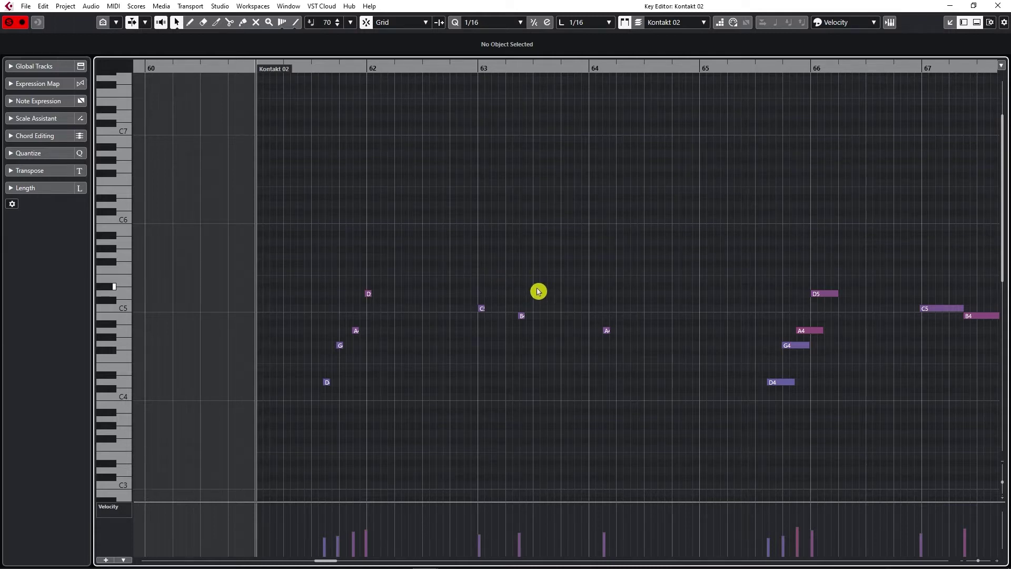
{"action": "scroll", "coordinate": [538, 291], "scroll_direction": "left", "scroll_amount": 5}
{"action": "scroll", "coordinate": [562, 305], "scroll_direction": "down", "scroll_amount": 2}
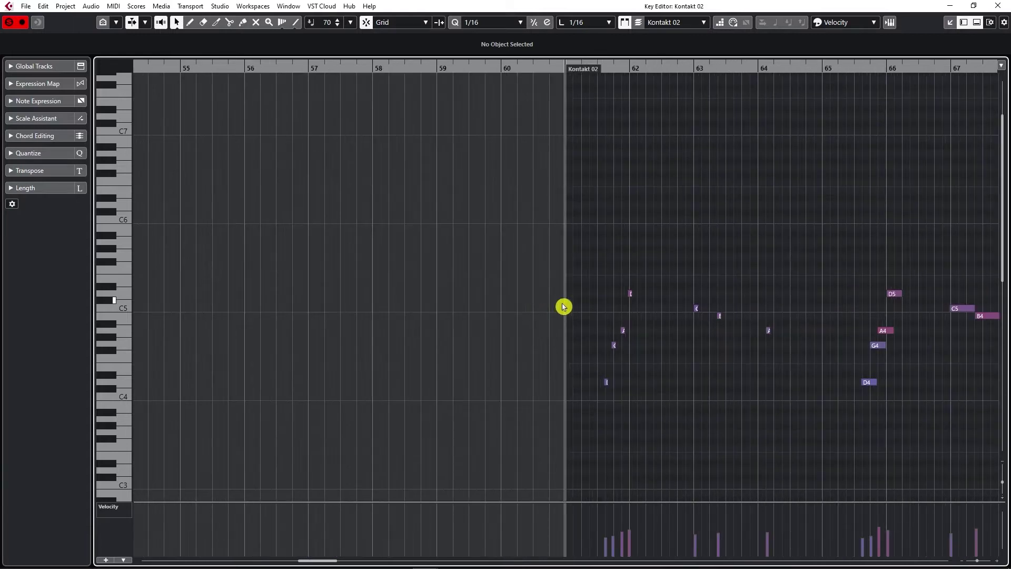
{"action": "scroll", "coordinate": [504, 323], "scroll_direction": "right", "scroll_amount": 3}
{"action": "scroll", "coordinate": [459, 326], "scroll_direction": "left", "scroll_amount": 3}
{"action": "key", "text": "g"}
{"action": "key", "text": "g"}
{"action": "key", "text": "g"}
{"action": "key", "text": "g"}
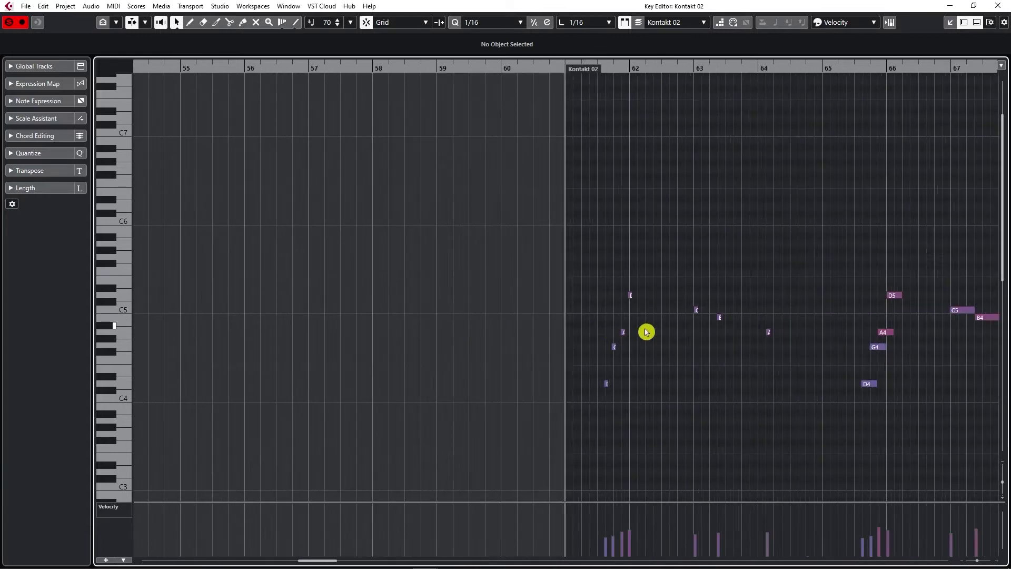
{"action": "key", "text": "h"}
{"action": "key", "text": "h"}
{"action": "key", "text": "h"}
{"action": "key", "text": "h"}
{"action": "key", "text": "h"}
{"action": "key", "text": "h"}
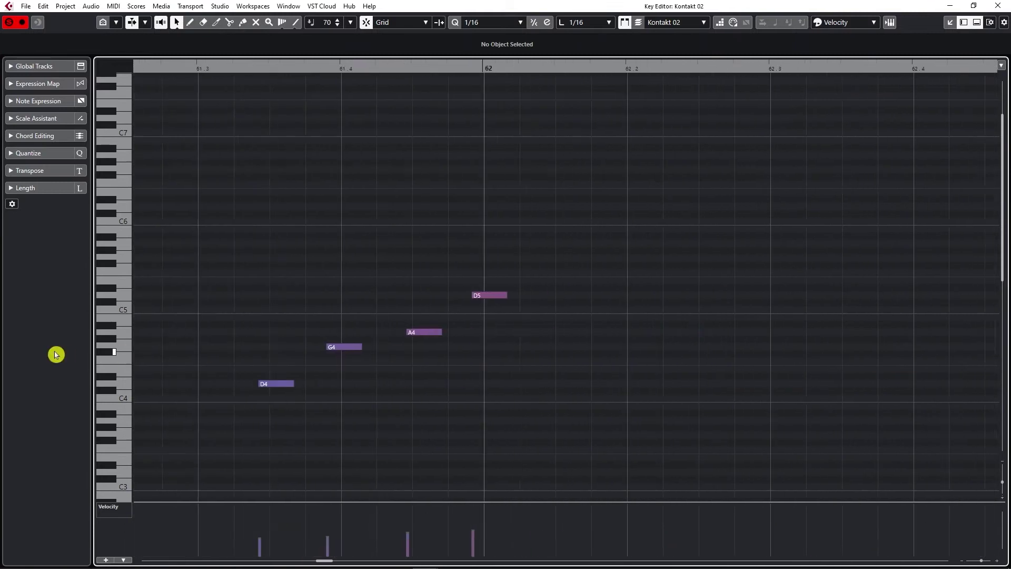
{"action": "scroll", "coordinate": [271, 352], "scroll_direction": "left", "scroll_amount": 3}
{"action": "scroll", "coordinate": [519, 256], "scroll_direction": "down", "scroll_amount": 3}
{"action": "scroll", "coordinate": [519, 255], "scroll_direction": "right", "scroll_amount": 2}
{"action": "scroll", "coordinate": [519, 256], "scroll_direction": "down", "scroll_amount": 1}
{"action": "scroll", "coordinate": [520, 256], "scroll_direction": "right", "scroll_amount": 1}
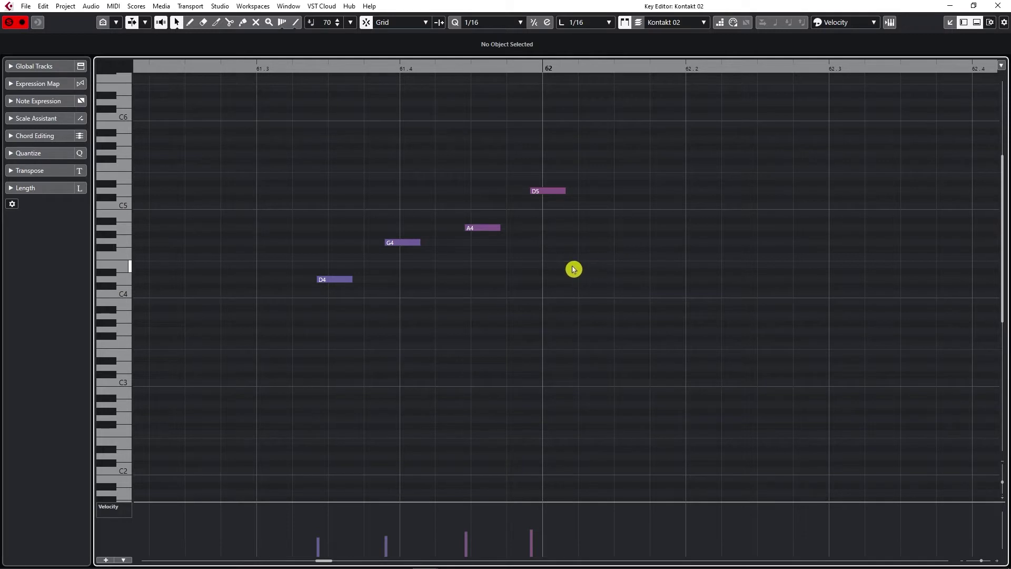
{"action": "left_click_drag", "start_coordinate": [573, 268], "coordinate": [339, 330]}
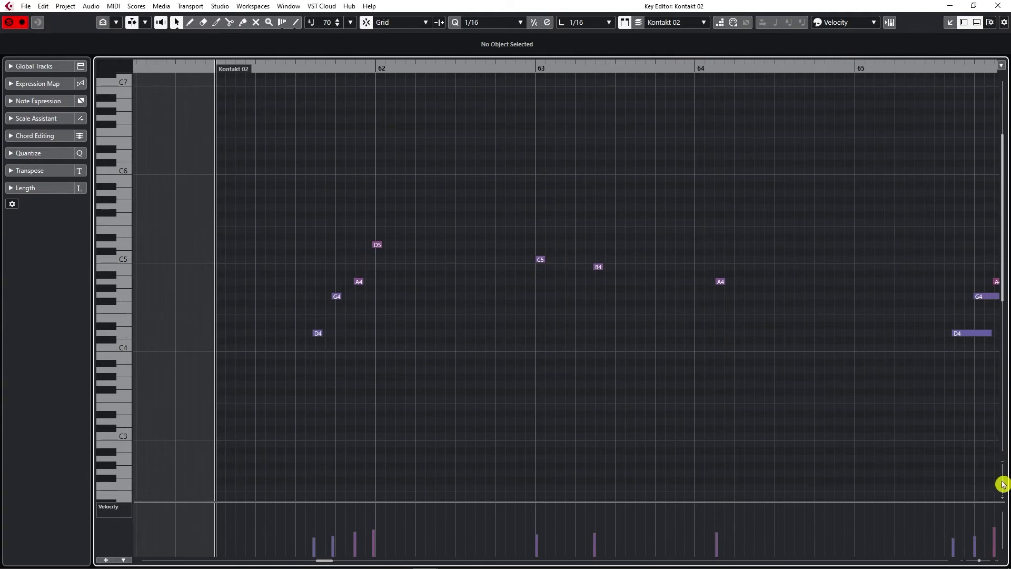
{"action": "left_click_drag", "start_coordinate": [1002, 484], "coordinate": [1002, 484]}
Dock the Key Editor, enable Solo Editor, audition the part, then close and reopen Kontakt 02.
{"action": "left_click", "coordinate": [950, 26]}
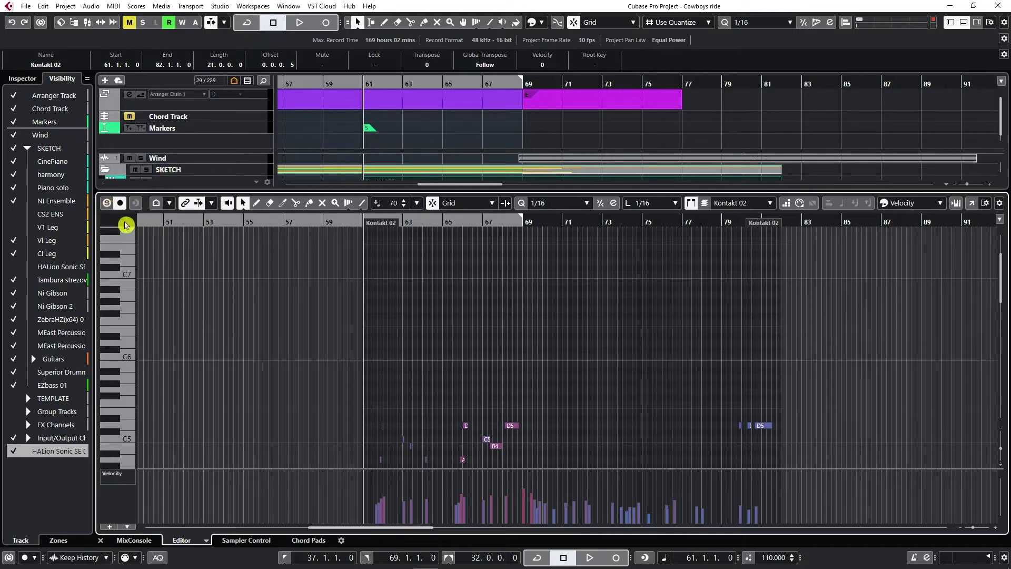
{"action": "left_click", "coordinate": [107, 203]}
{"action": "key", "text": "space"}
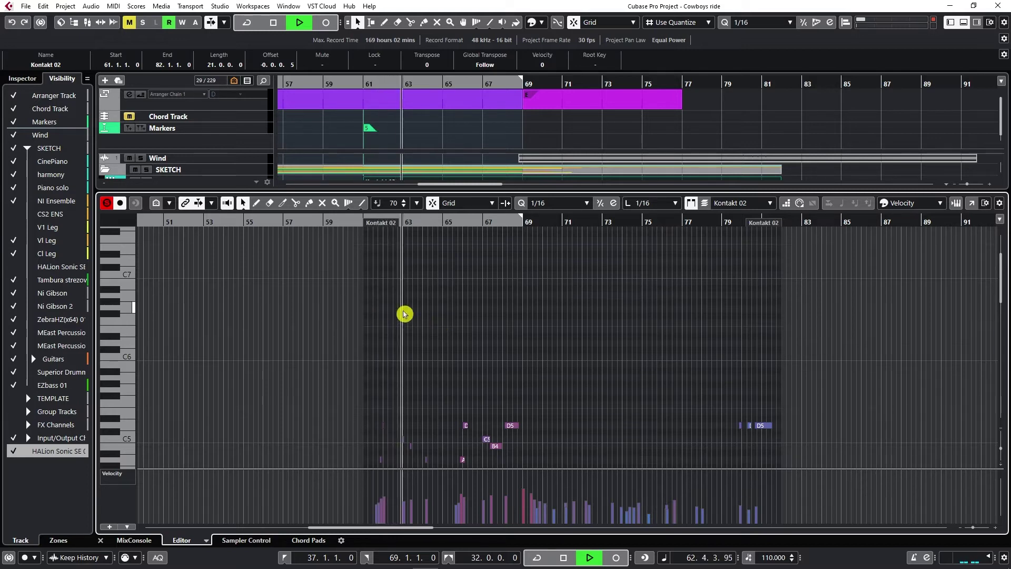
{"action": "key", "text": "space"}
{"action": "left_click", "coordinate": [962, 24]}
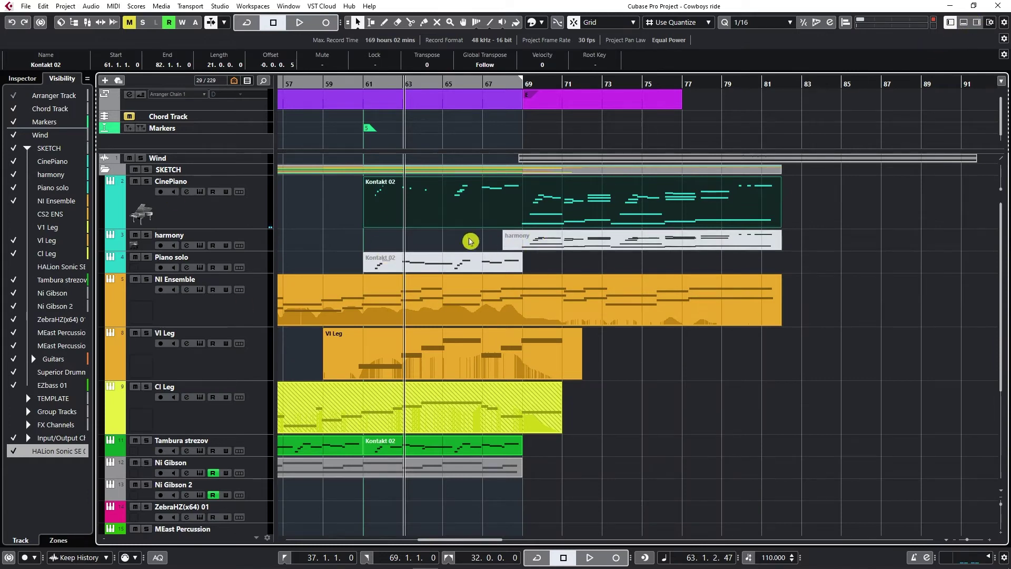
{"action": "double_click", "coordinate": [469, 205]}
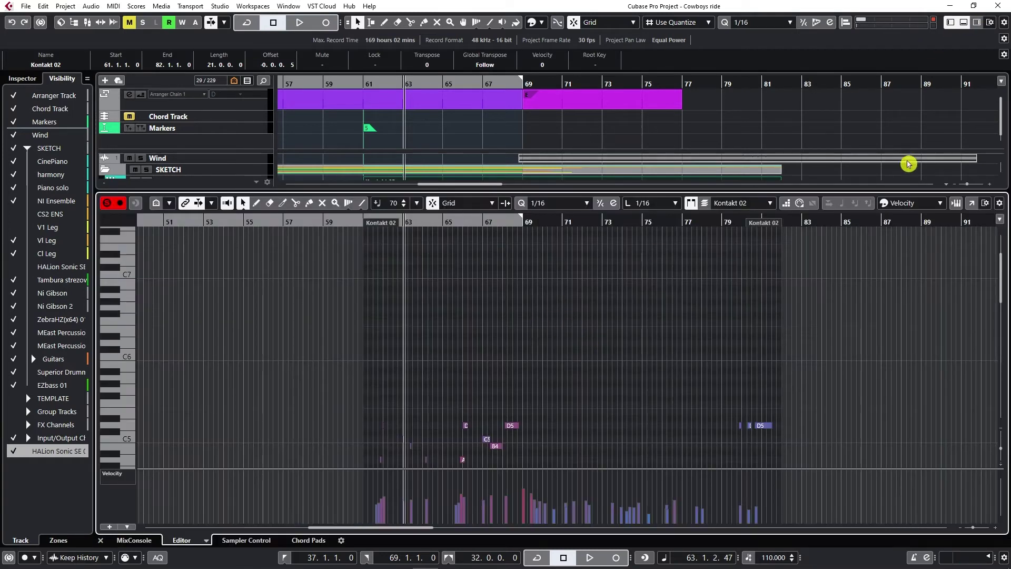
Move the Key Editor into its own window, enable Auto-Scroll and start playback.
{"action": "left_click", "coordinate": [974, 205]}
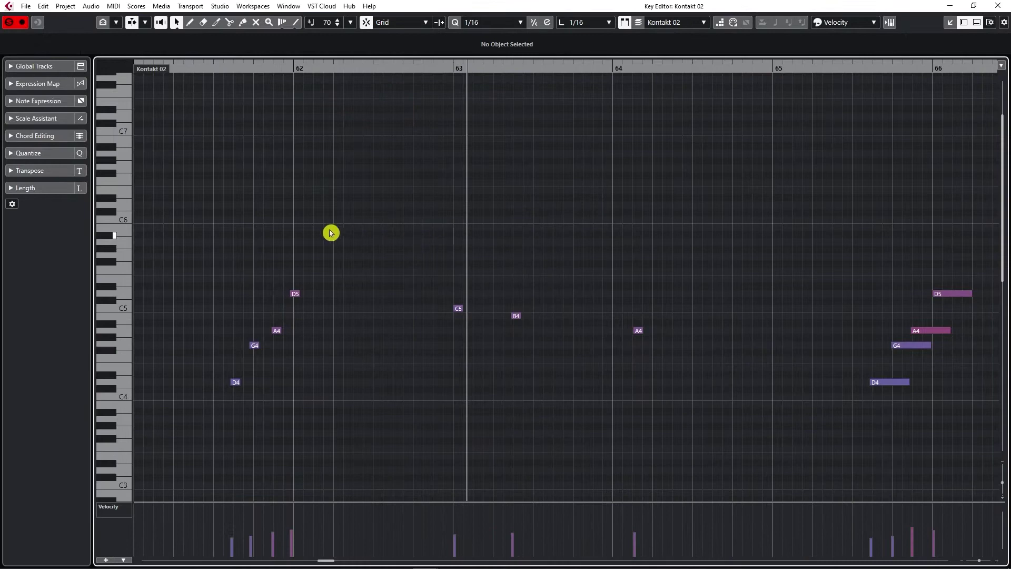
{"action": "left_click", "coordinate": [132, 23]}
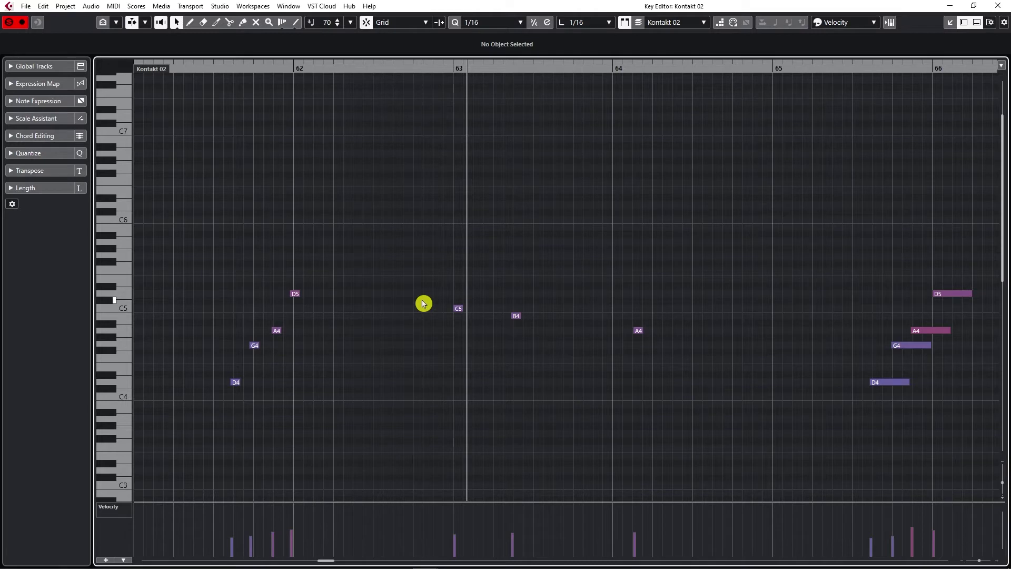
{"action": "scroll", "coordinate": [423, 304], "scroll_direction": "up", "scroll_amount": 5}
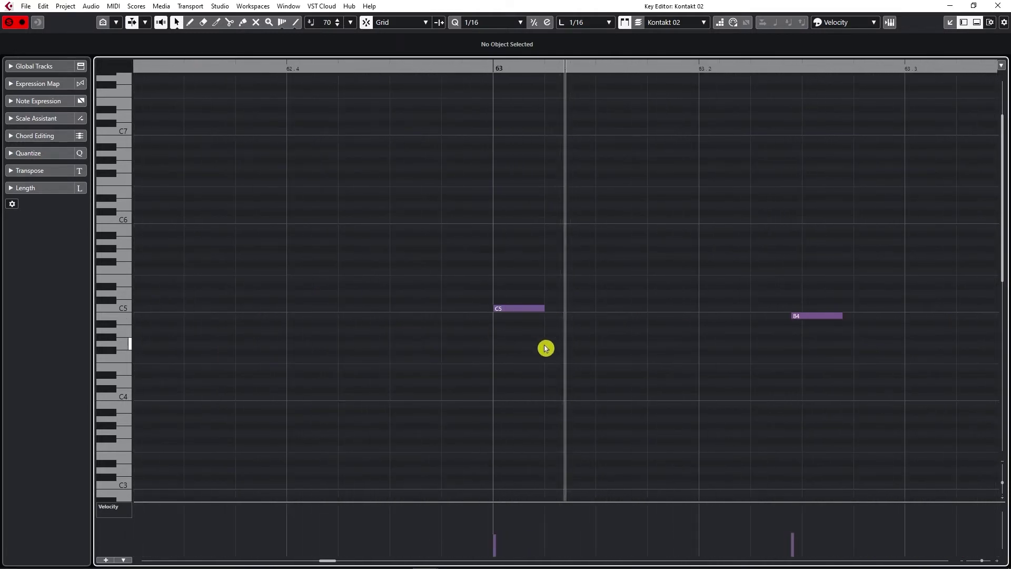
{"action": "scroll", "coordinate": [526, 350], "scroll_direction": "up", "scroll_amount": 2}
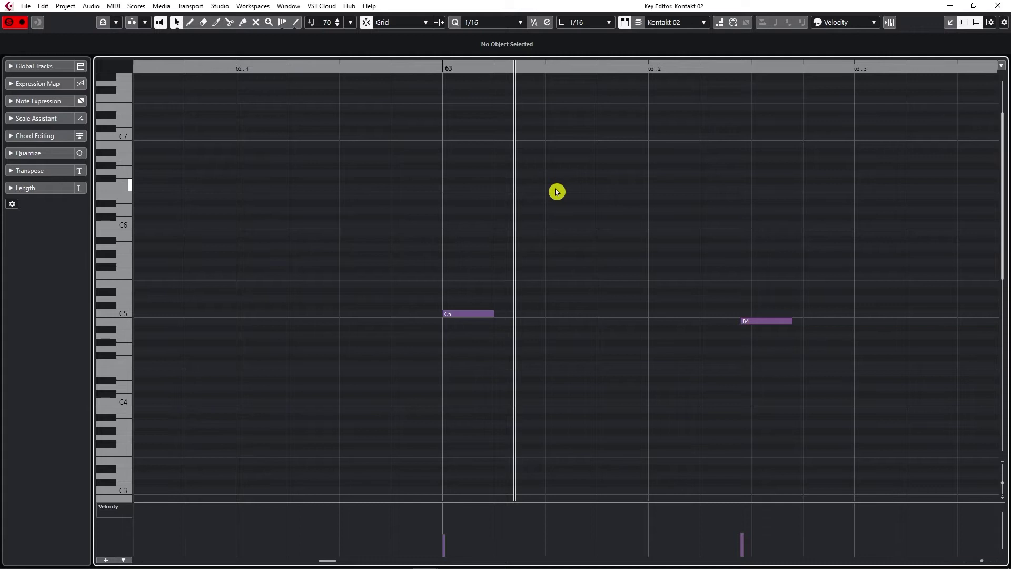
{"action": "key", "text": "space"}
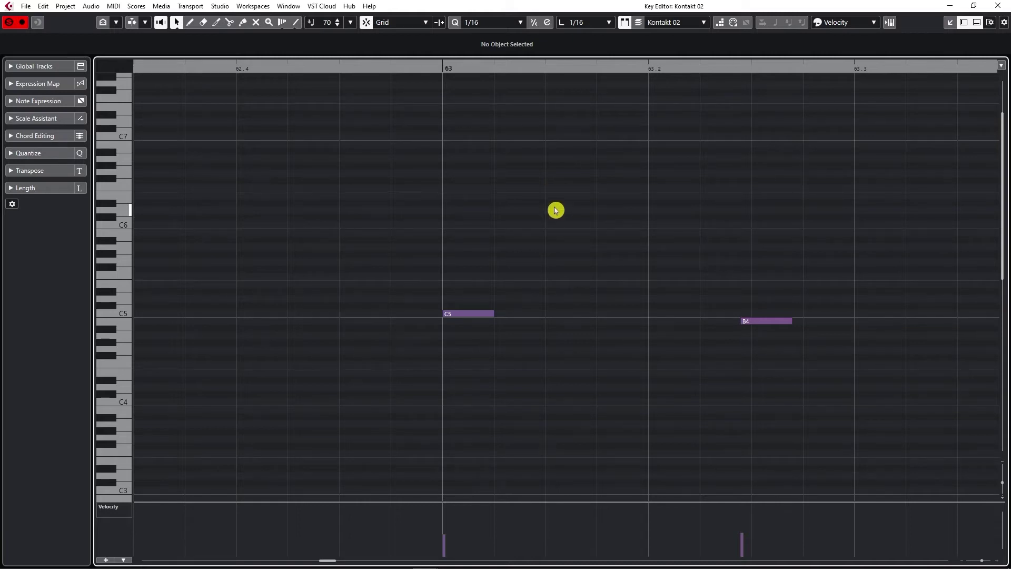
Re-enable Auto-Scroll, zoom with G/H and play from bar 65.2.
{"action": "left_click", "coordinate": [132, 23]}
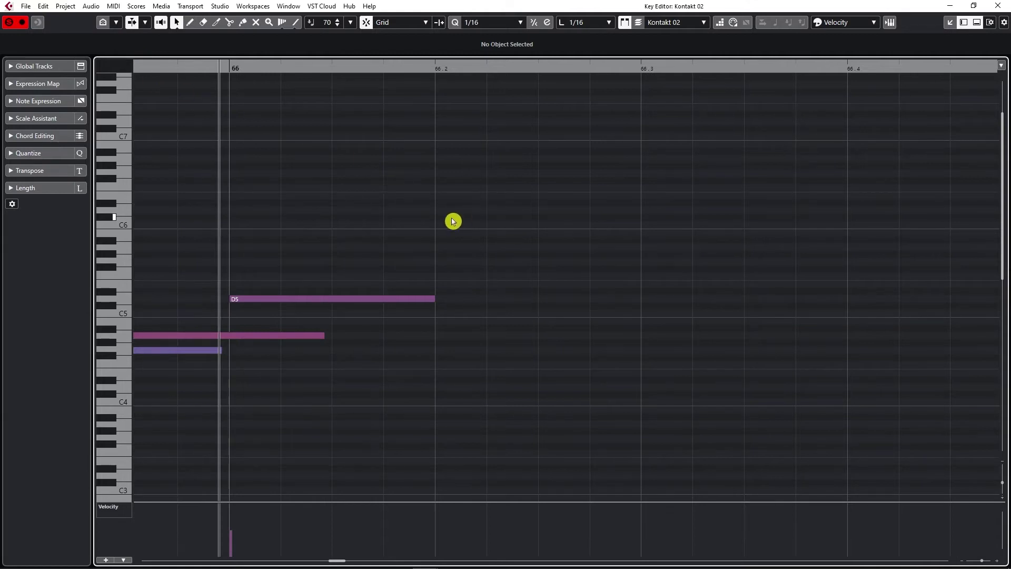
{"action": "key", "text": "g"}
{"action": "key", "text": "g"}
{"action": "key", "text": "h"}
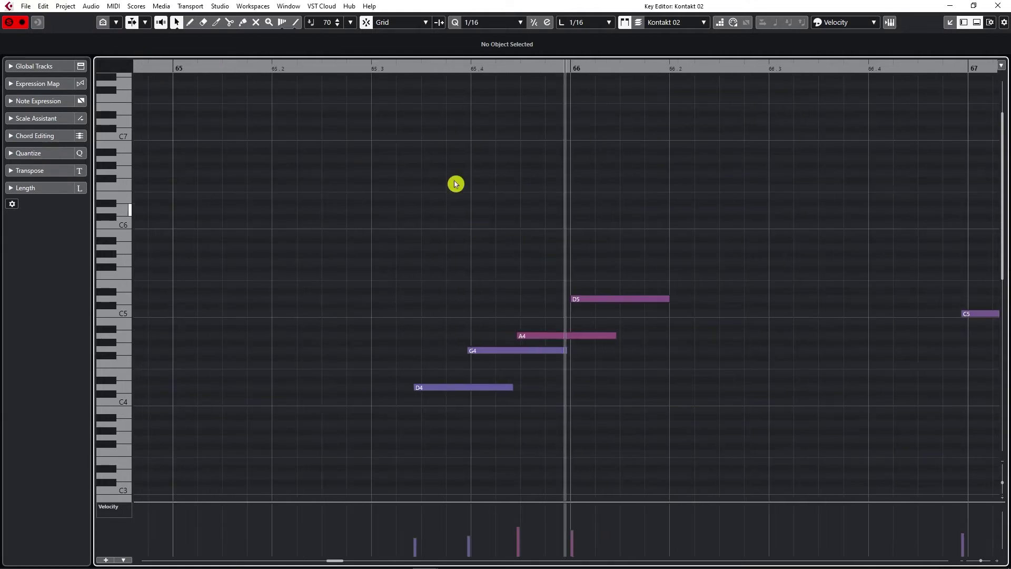
{"action": "left_click", "coordinate": [272, 70]}
{"action": "key", "text": "space"}
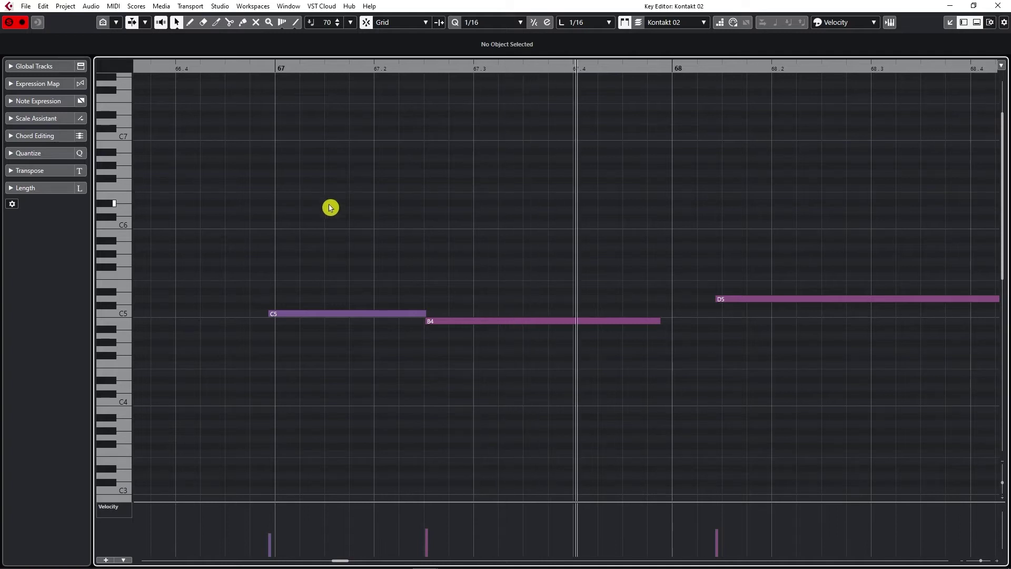
{"action": "key", "text": "g"}
{"action": "key", "text": "g"}
{"action": "key", "text": "g"}
{"action": "key", "text": "g"}
{"action": "key", "text": "g"}
{"action": "key", "text": "g"}
{"action": "key", "text": "g"}
{"action": "key", "text": "g"}
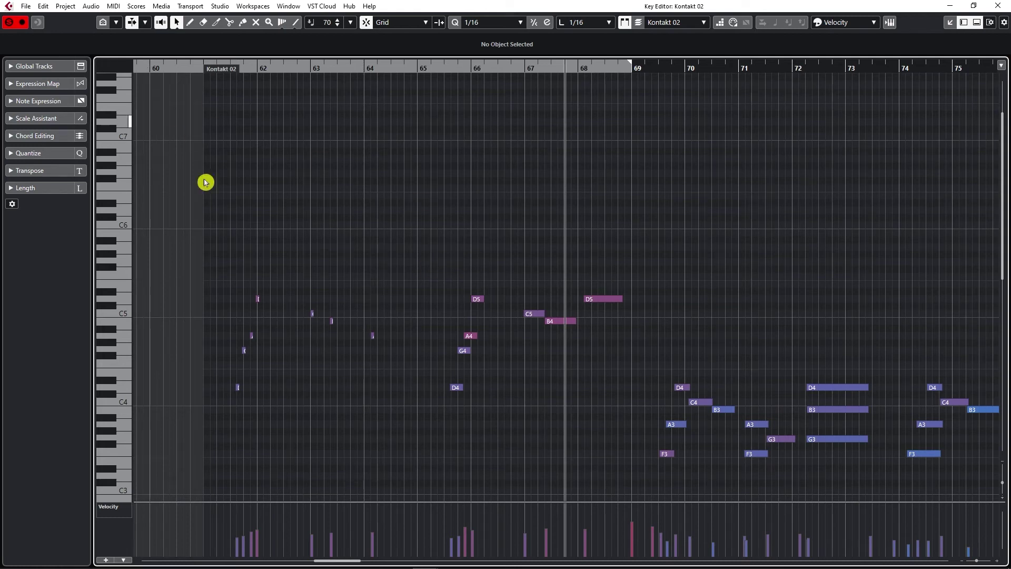
Toggle Acoustic Feedback off and back on, auditioning the D5 note at bar 61.4.4.
{"action": "key", "text": "h"}
{"action": "key", "text": "h"}
{"action": "key", "text": "h"}
{"action": "key", "text": "h"}
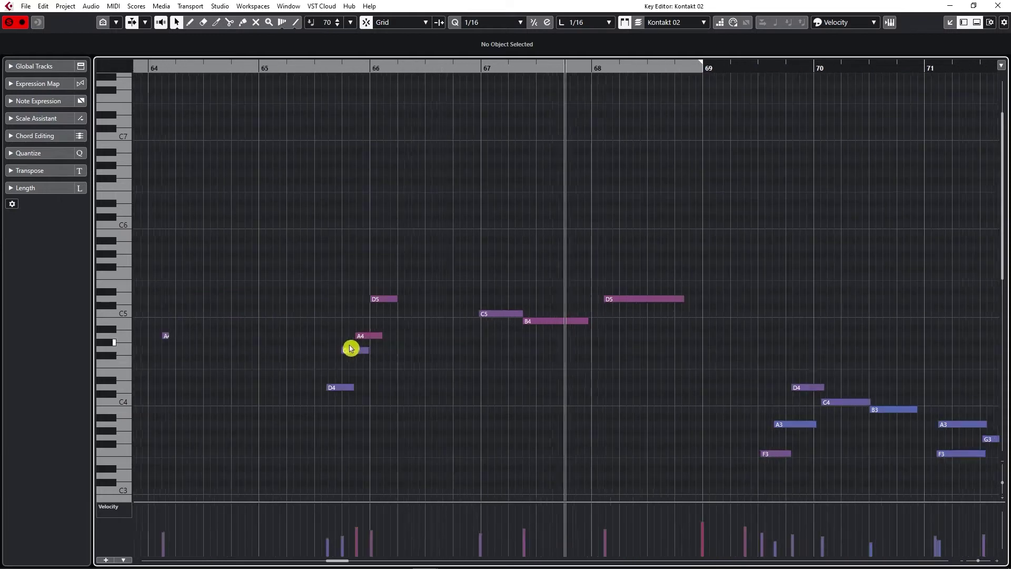
{"action": "scroll", "coordinate": [408, 320], "scroll_direction": "left", "scroll_amount": 8}
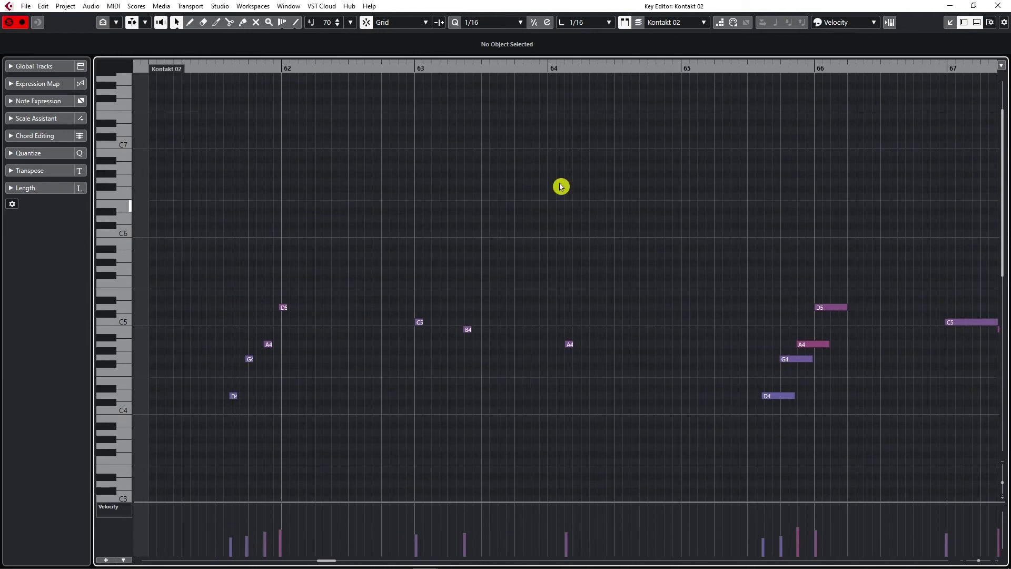
{"action": "left_click", "coordinate": [161, 22]}
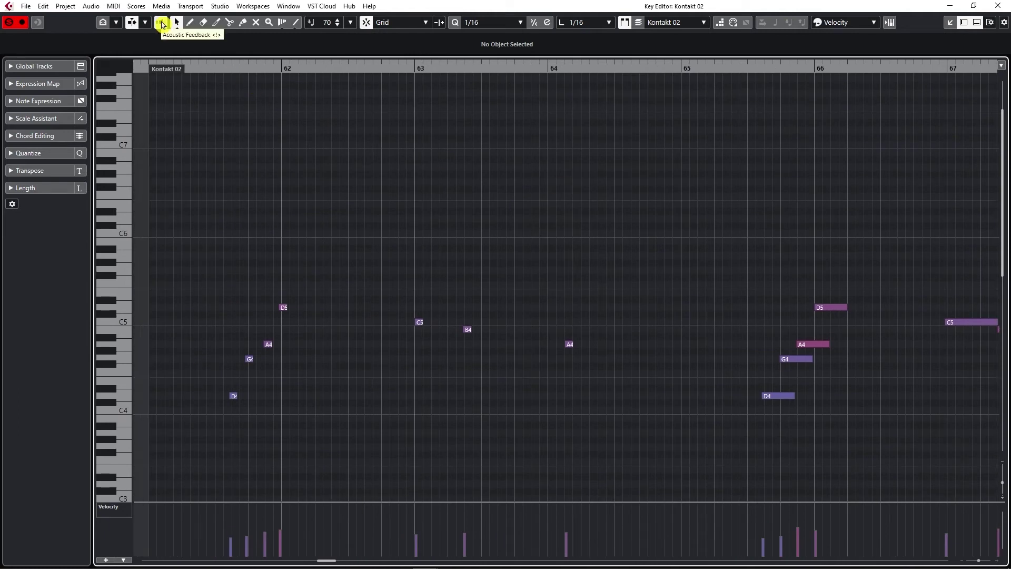
{"action": "left_click", "coordinate": [161, 23]}
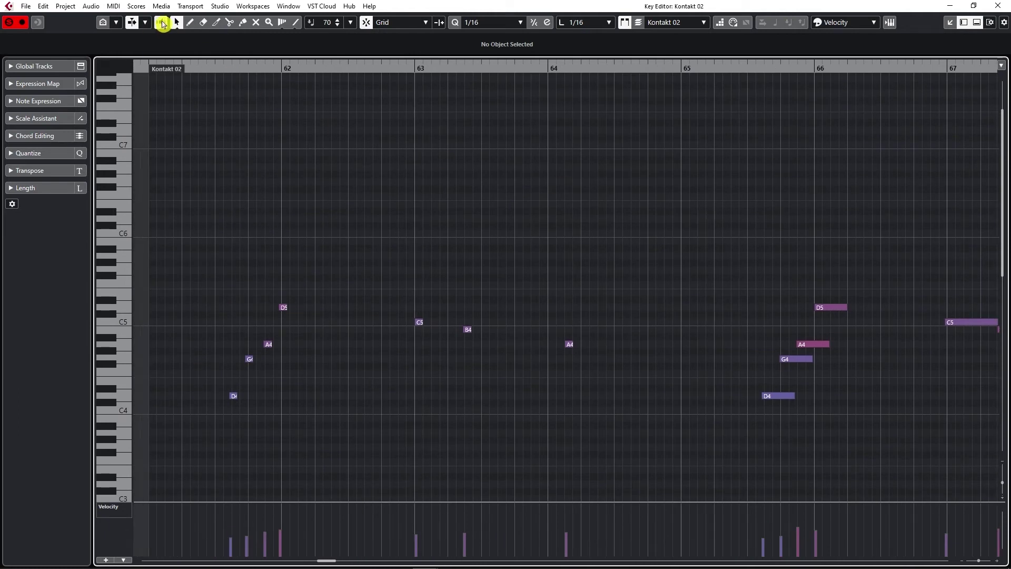
{"action": "left_click", "coordinate": [282, 308]}
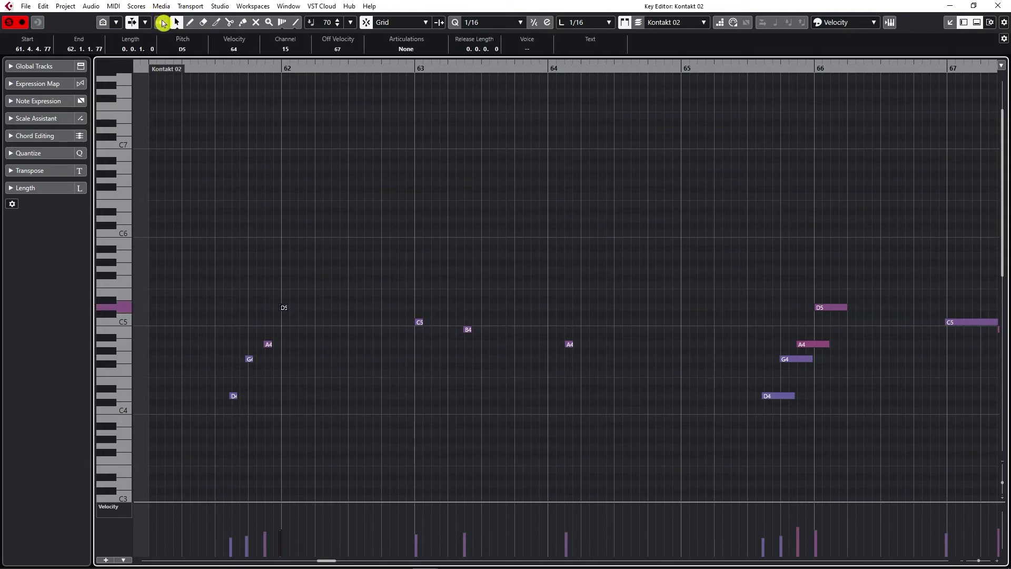
{"action": "left_click", "coordinate": [162, 23]}
{"action": "right_click", "coordinate": [286, 159]}
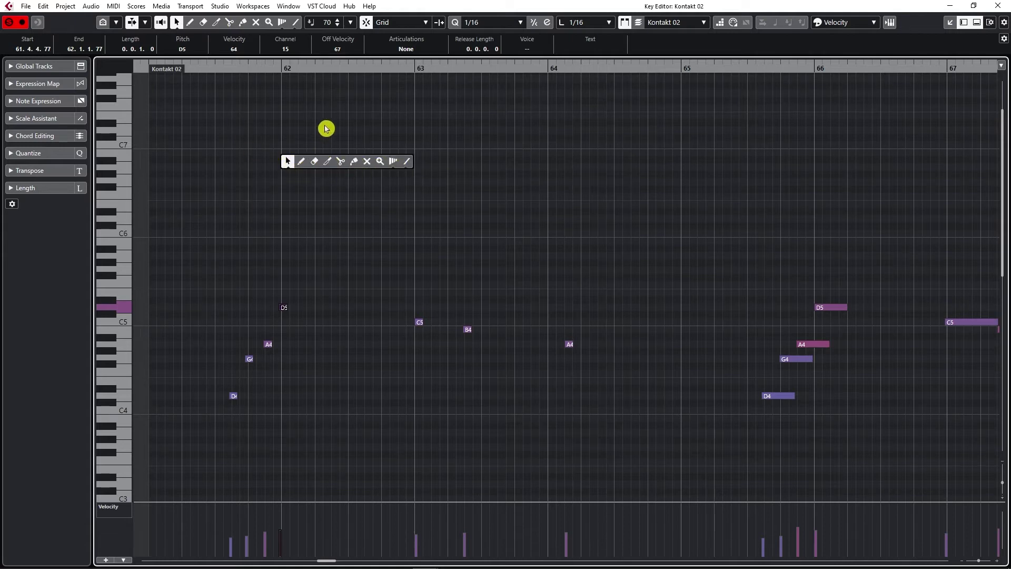
{"action": "left_click", "coordinate": [325, 129]}
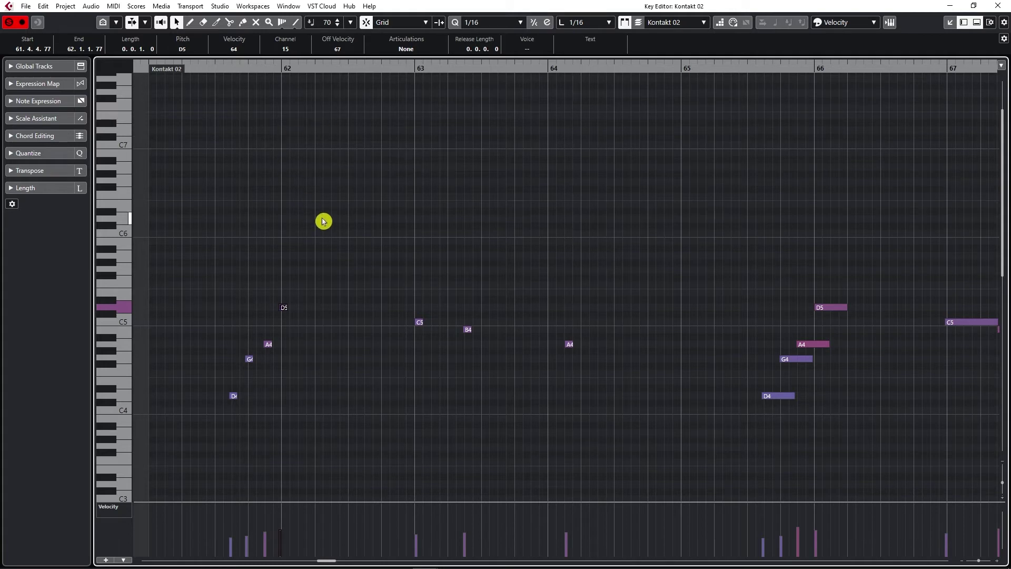
{"action": "key", "text": "h"}
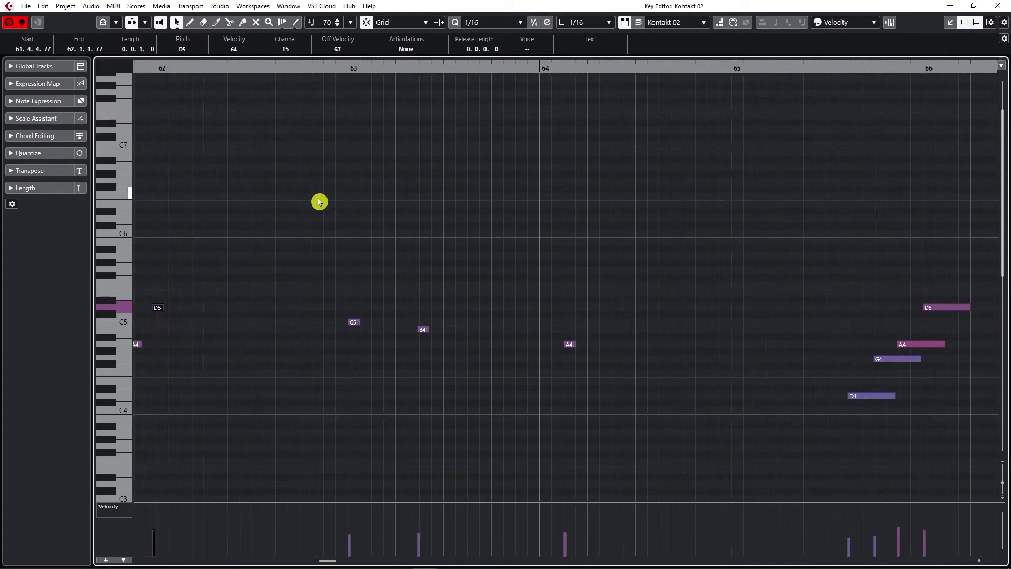
{"action": "left_click", "coordinate": [196, 24]}
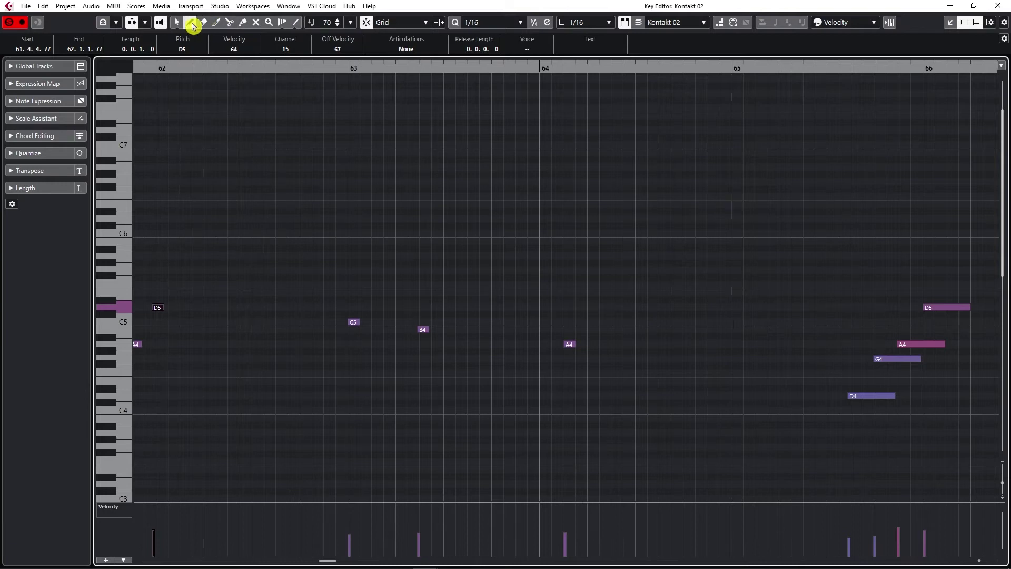
{"action": "right_click", "coordinate": [252, 157]}
{"action": "left_click", "coordinate": [262, 160]}
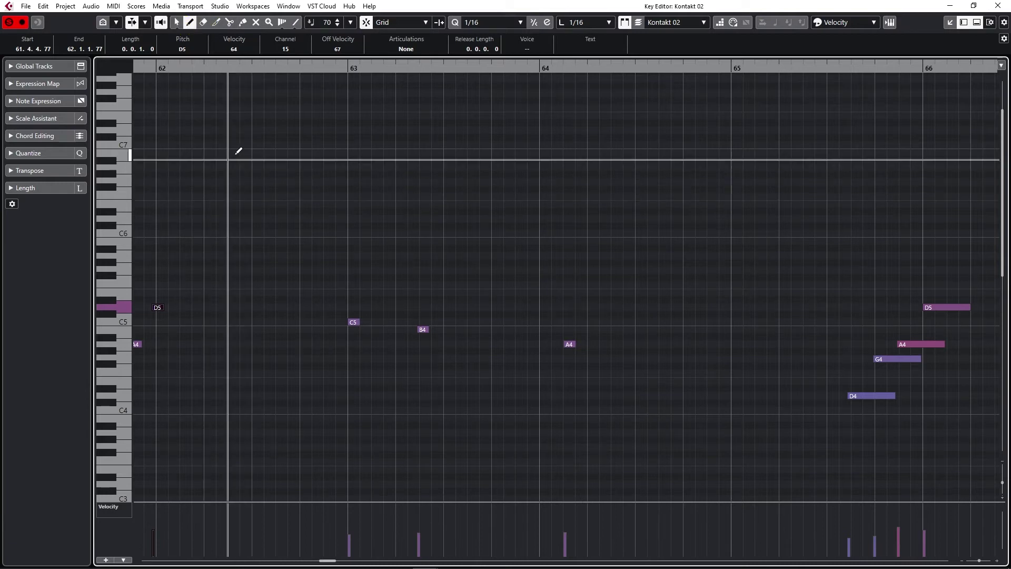
{"action": "left_click_drag", "start_coordinate": [210, 141], "coordinate": [244, 140]}
{"action": "key", "text": "1"}
{"action": "left_click_drag", "start_coordinate": [180, 131], "coordinate": [251, 172]}
{"action": "key", "text": "Delete"}
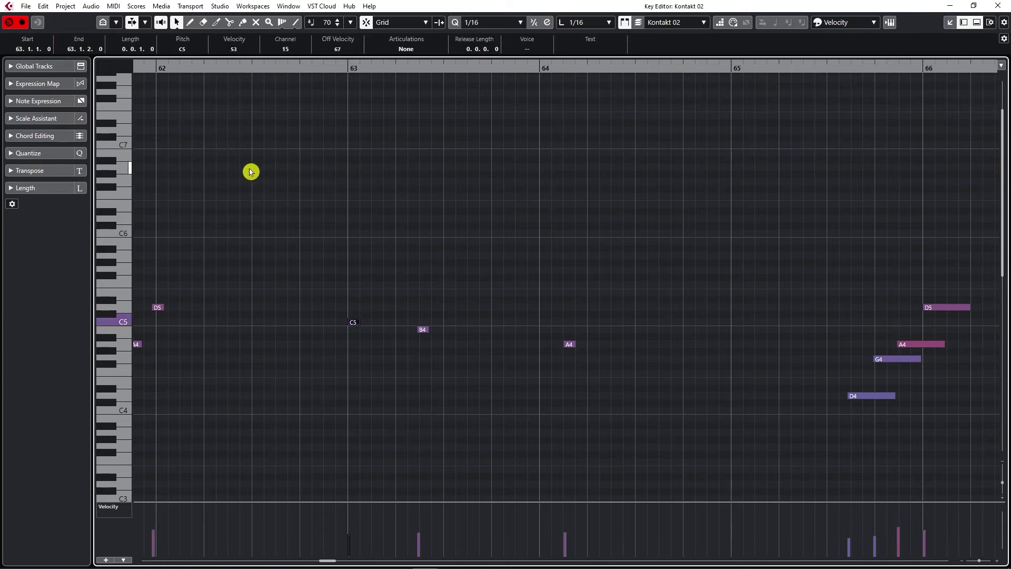
{"action": "key", "text": "g"}
{"action": "key", "text": "g"}
{"action": "key", "text": "g"}
{"action": "key", "text": "g"}
{"action": "right_click", "coordinate": [386, 173]}
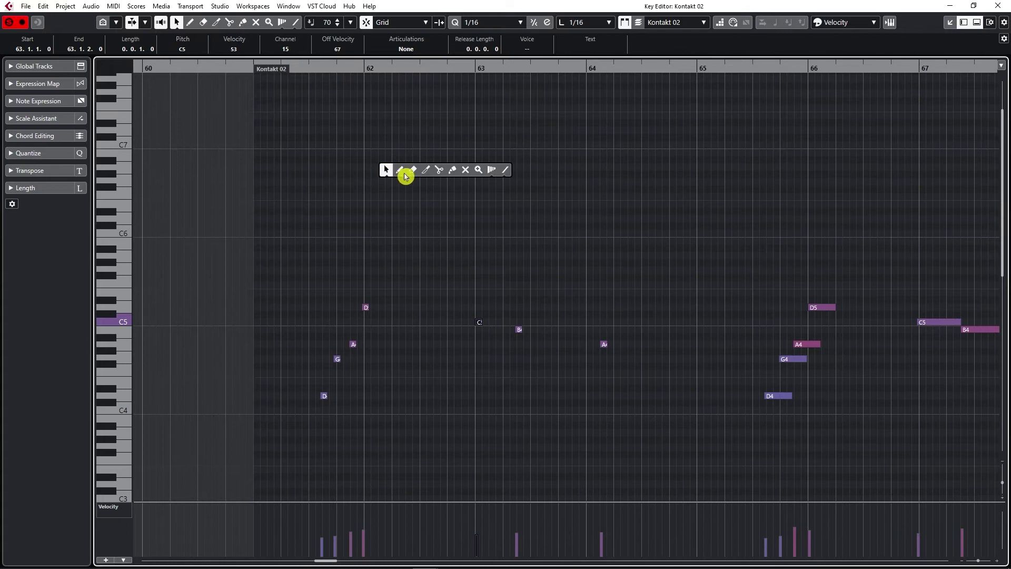
{"action": "left_click", "coordinate": [413, 173]}
{"action": "right_click", "coordinate": [402, 220]}
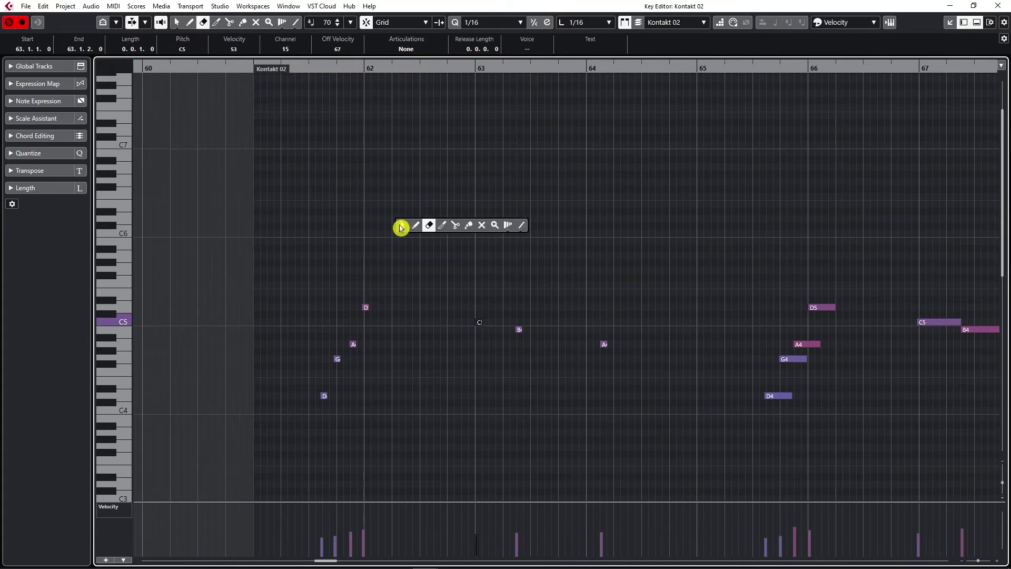
{"action": "left_click_drag", "start_coordinate": [392, 294], "coordinate": [350, 319]}
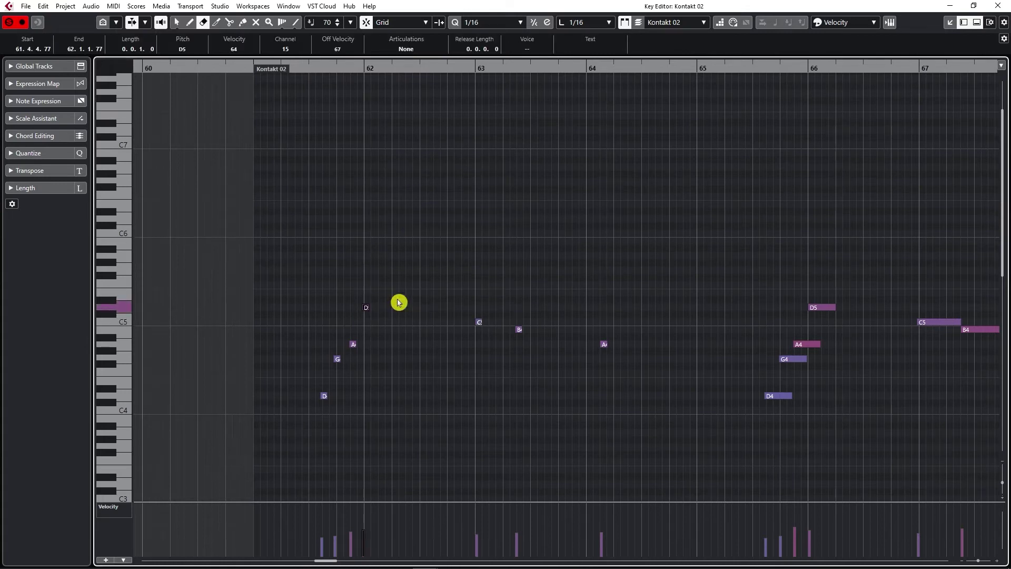
{"action": "right_click", "coordinate": [415, 295]}
{"action": "left_click", "coordinate": [451, 295]}
{"action": "left_click", "coordinate": [367, 307]}
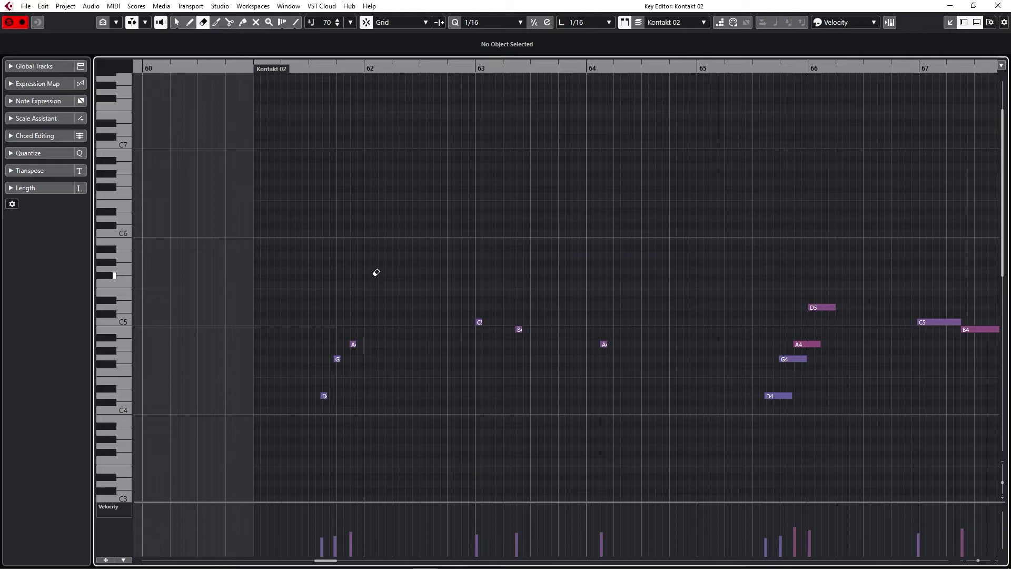
{"action": "key", "text": "ctrl+z"}
{"action": "scroll", "coordinate": [409, 264], "scroll_direction": "right", "scroll_amount": 4}
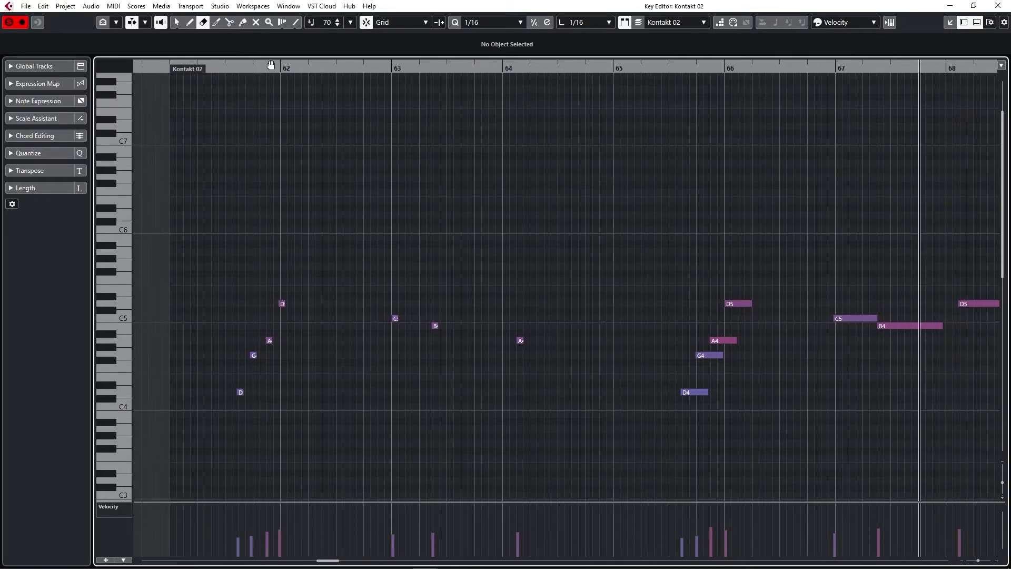
Switch back to the Object Selection tool from the right-click tool palette.
{"action": "left_click", "coordinate": [238, 25]}
{"action": "right_click", "coordinate": [397, 217]}
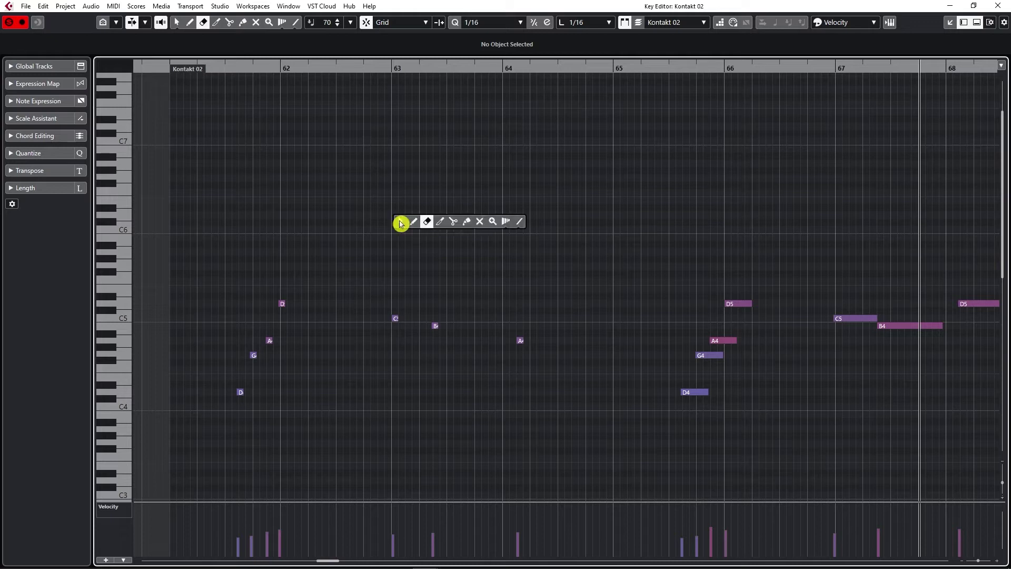
{"action": "left_click", "coordinate": [399, 218]}
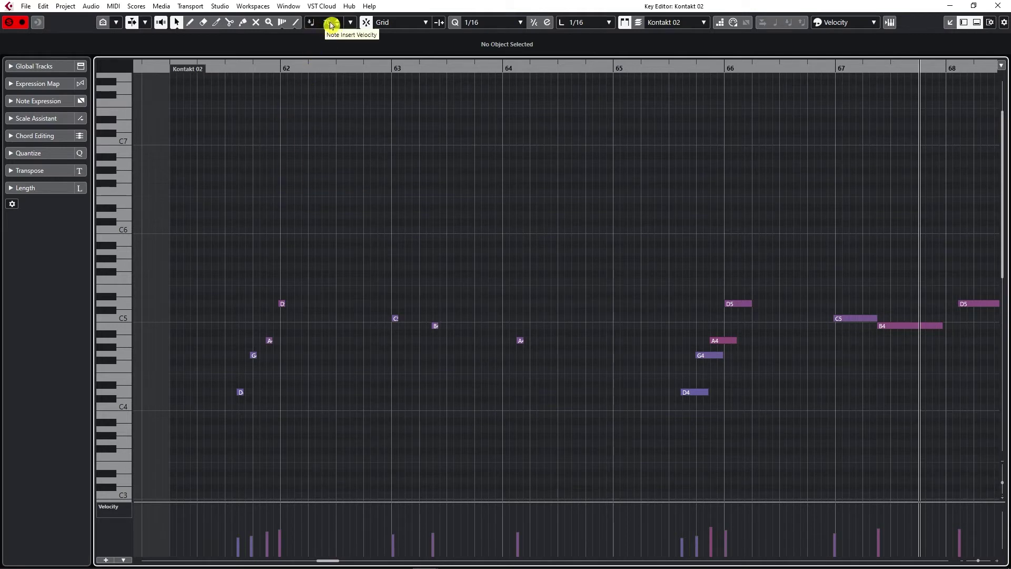
Set the Note Insert Velocity to 70 after scrolling it up to 127.
{"action": "scroll", "coordinate": [339, 23], "scroll_direction": "up", "scroll_amount": 1}
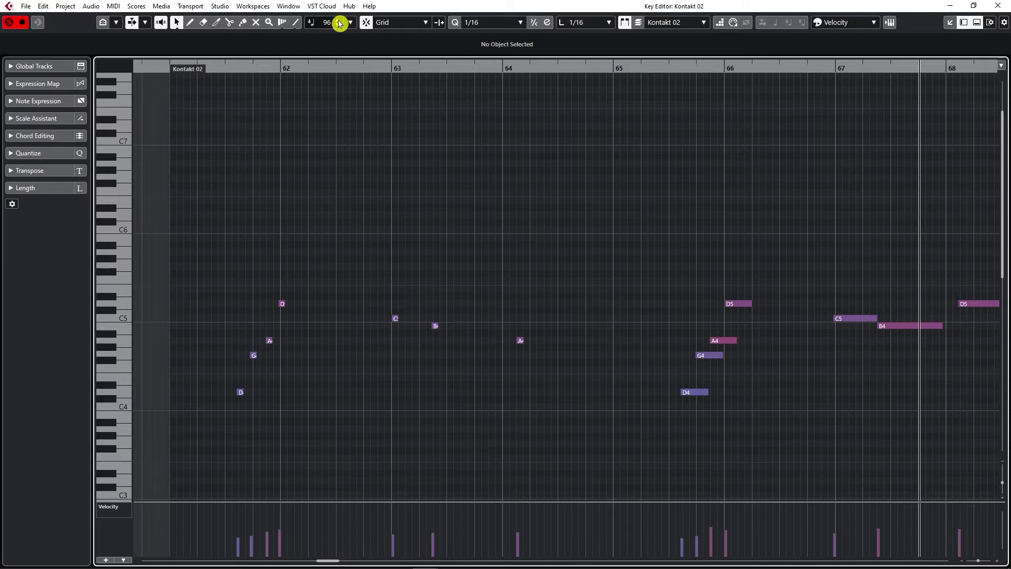
{"action": "scroll", "coordinate": [338, 22], "scroll_direction": "up", "scroll_amount": 1}
{"action": "scroll", "coordinate": [339, 23], "scroll_direction": "up", "scroll_amount": 1}
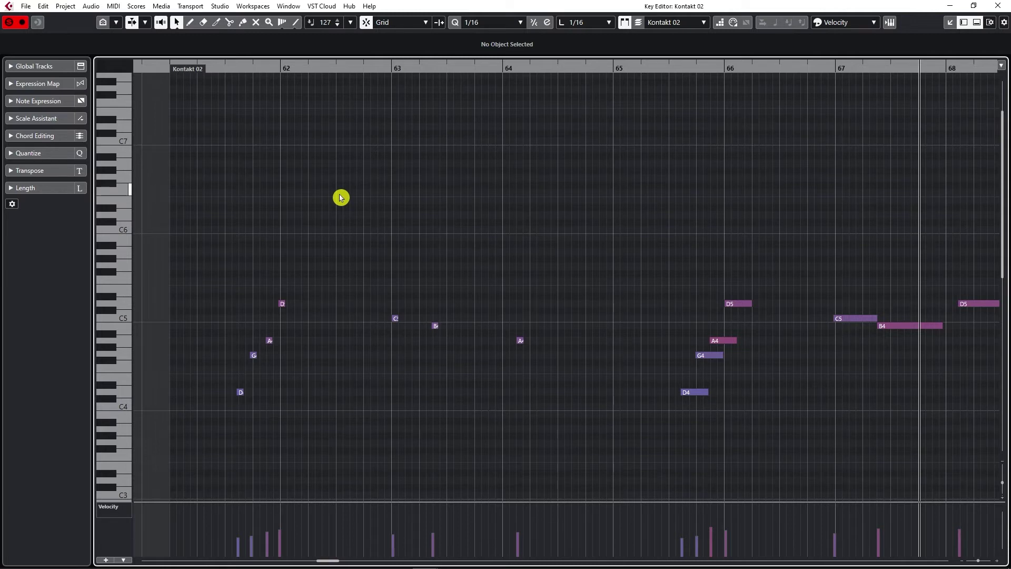
{"action": "scroll", "coordinate": [327, 26], "scroll_direction": "down", "scroll_amount": 2}
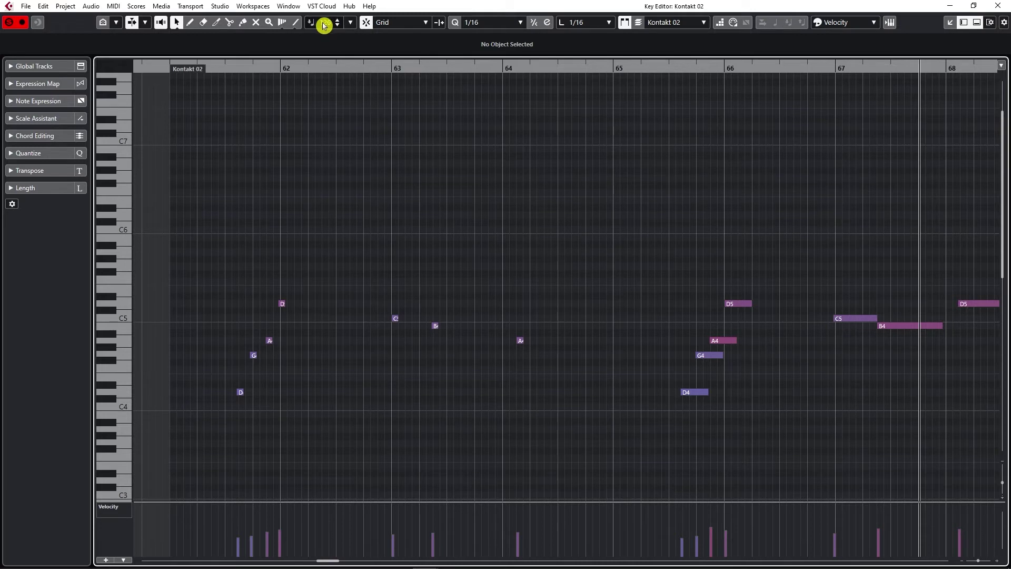
{"action": "left_click", "coordinate": [327, 26]}
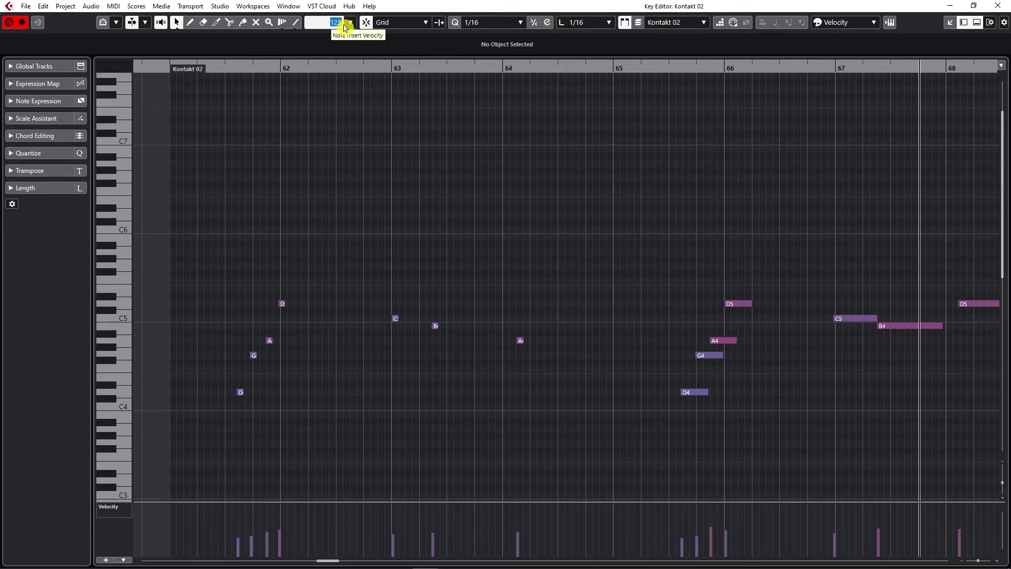
{"action": "type", "text": "70"}
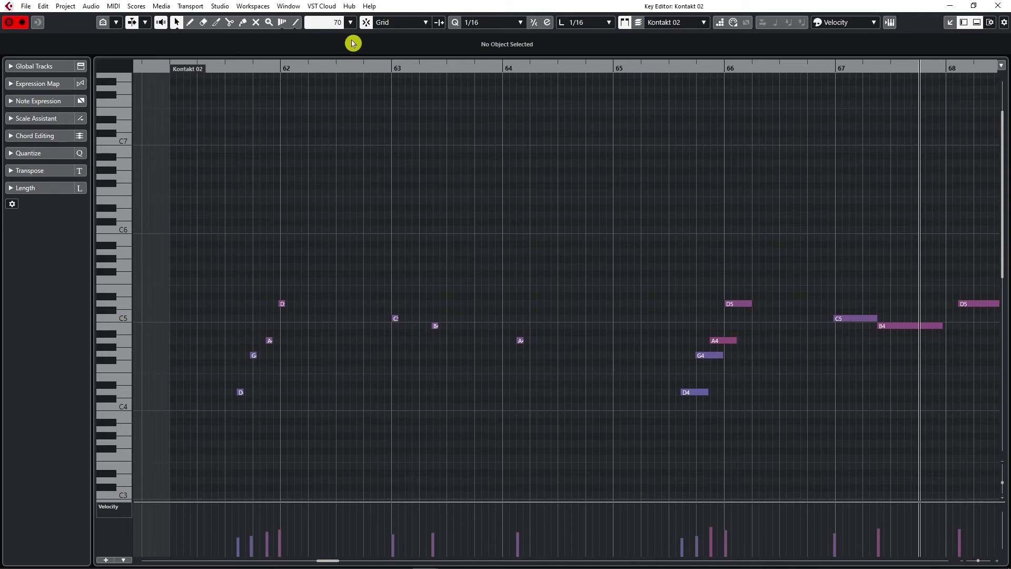
{"action": "key", "text": "Return"}
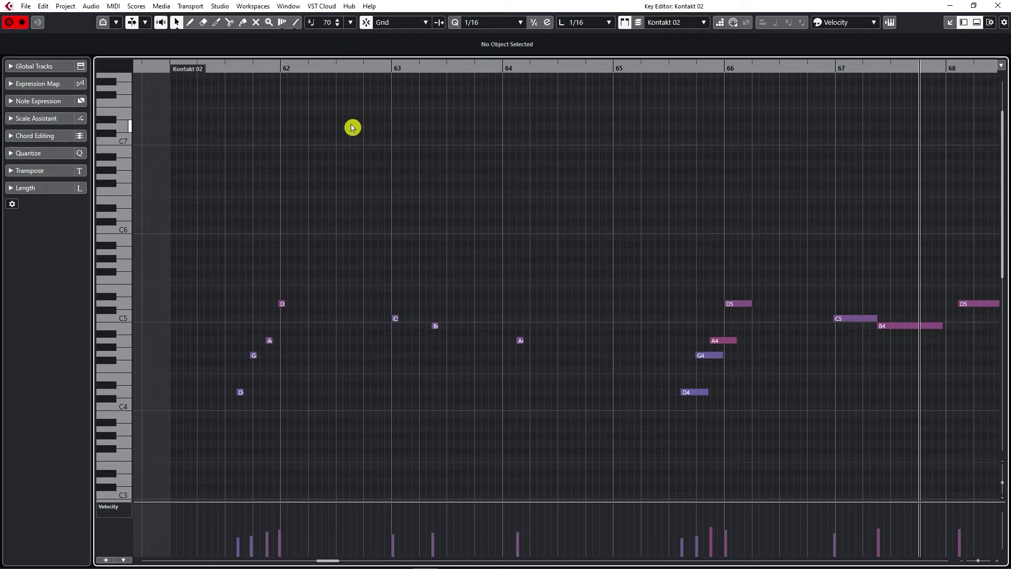
{"action": "right_click", "coordinate": [273, 269]}
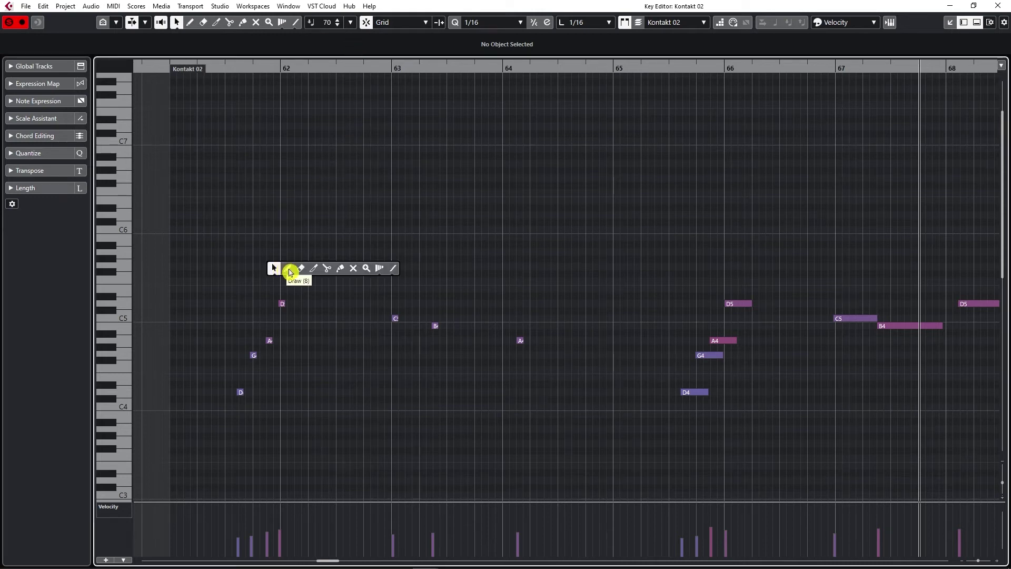
{"action": "left_click", "coordinate": [287, 270]}
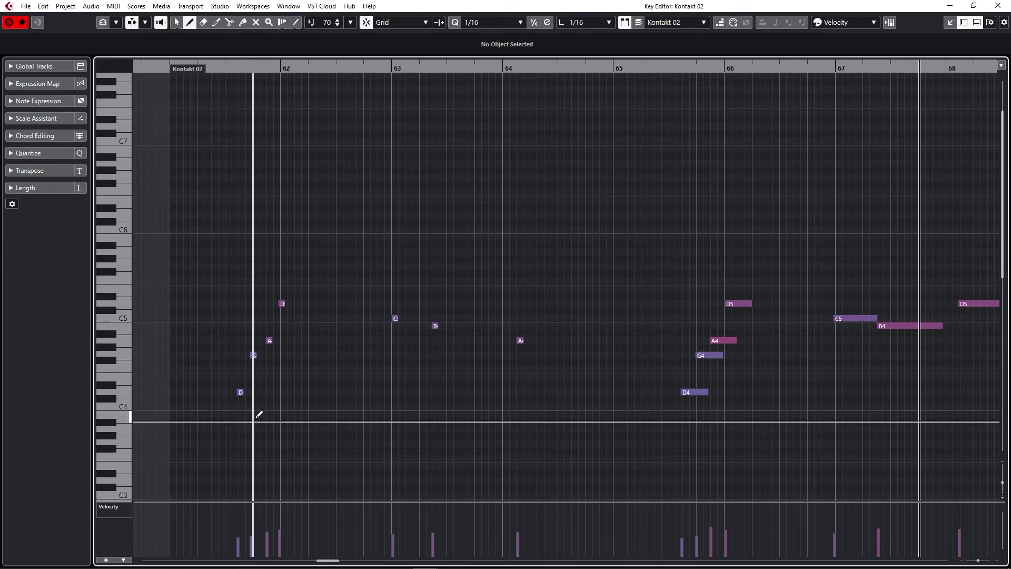
{"action": "left_click_drag", "start_coordinate": [256, 415], "coordinate": [289, 415]}
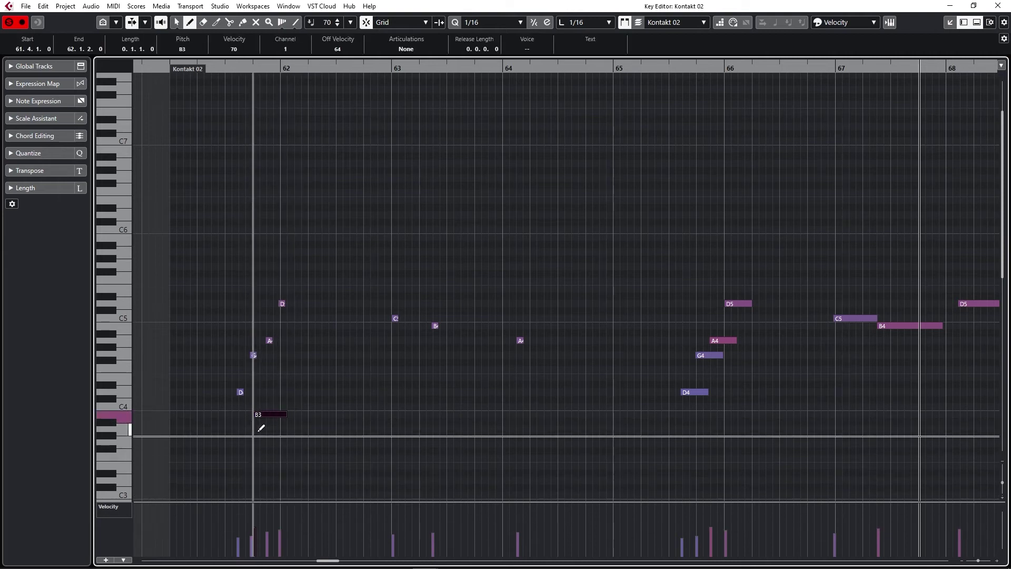
{"action": "right_click", "coordinate": [280, 409]}
{"action": "left_click", "coordinate": [267, 423]}
{"action": "left_click_drag", "start_coordinate": [266, 416], "coordinate": [204, 419]}
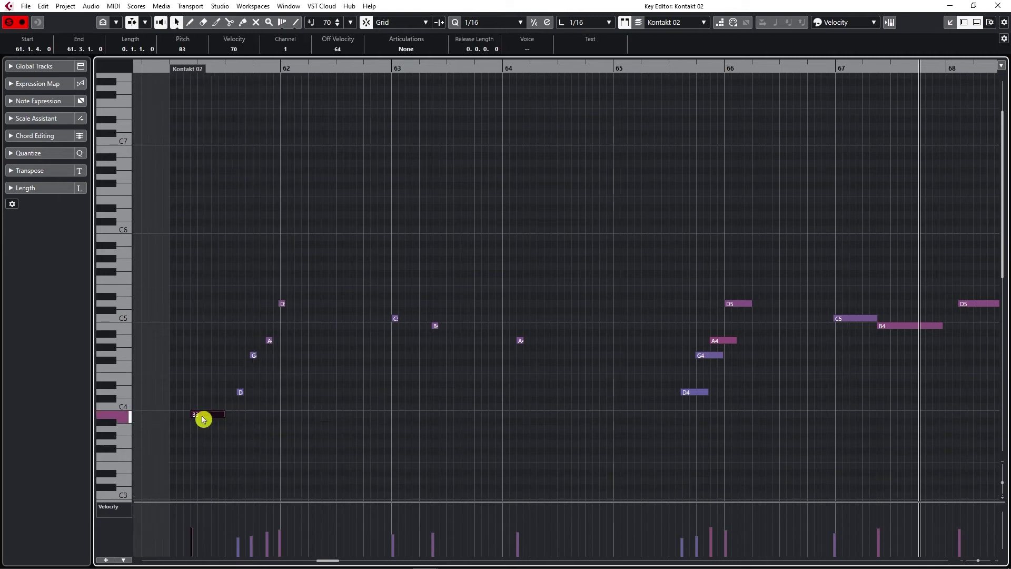
{"action": "right_click", "coordinate": [215, 530]}
{"action": "left_click", "coordinate": [215, 530]}
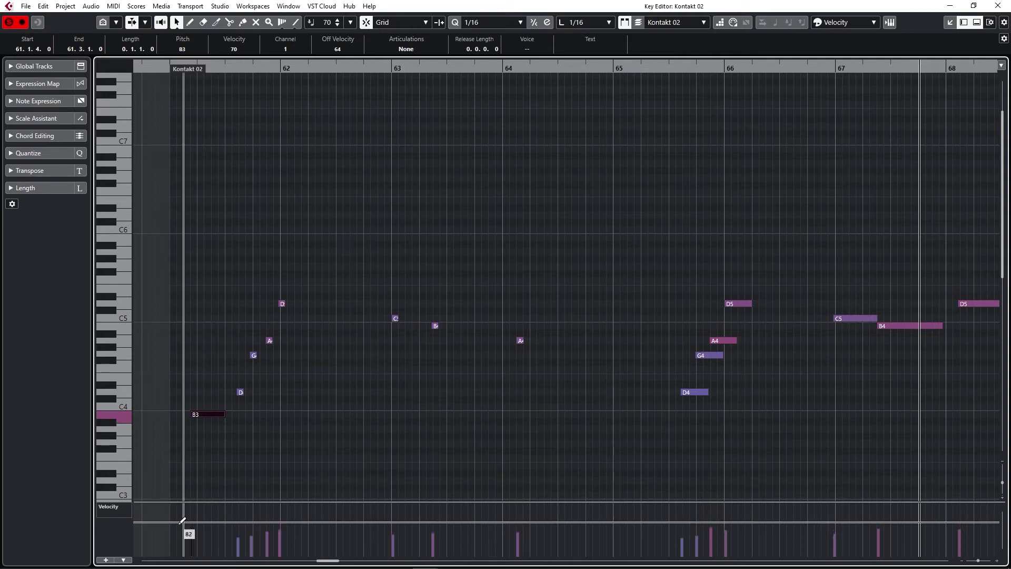
{"action": "right_click", "coordinate": [192, 530]}
{"action": "left_click", "coordinate": [207, 440]}
{"action": "right_click", "coordinate": [180, 392]}
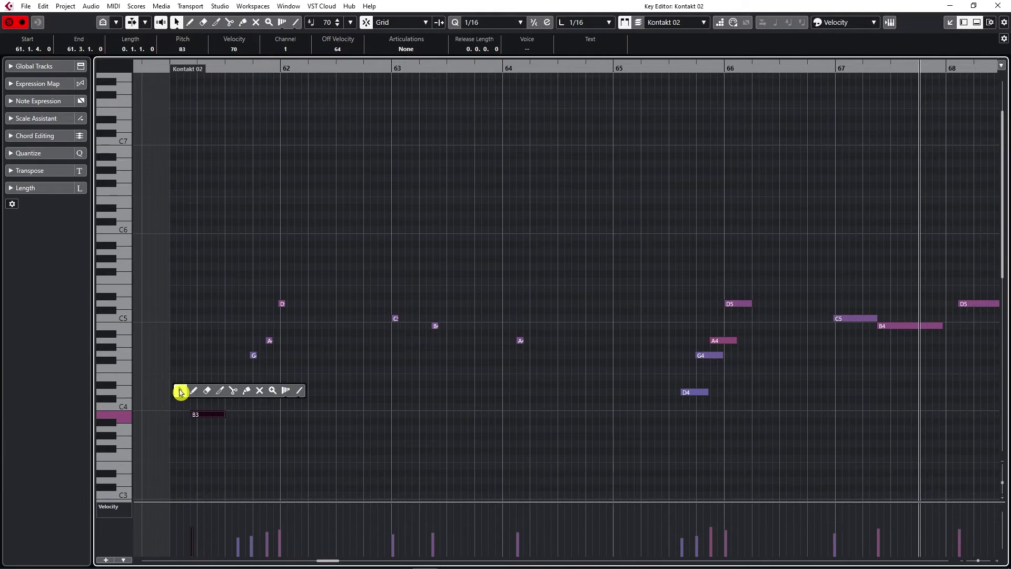
{"action": "left_click", "coordinate": [180, 392]}
{"action": "left_click_drag", "start_coordinate": [174, 401], "coordinate": [220, 426]}
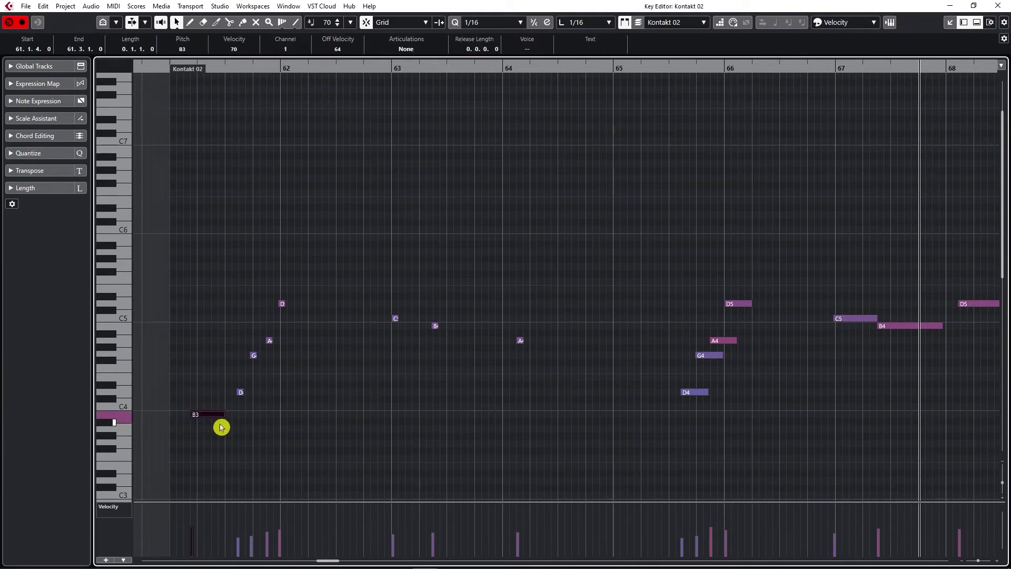
{"action": "key", "text": "Delete"}
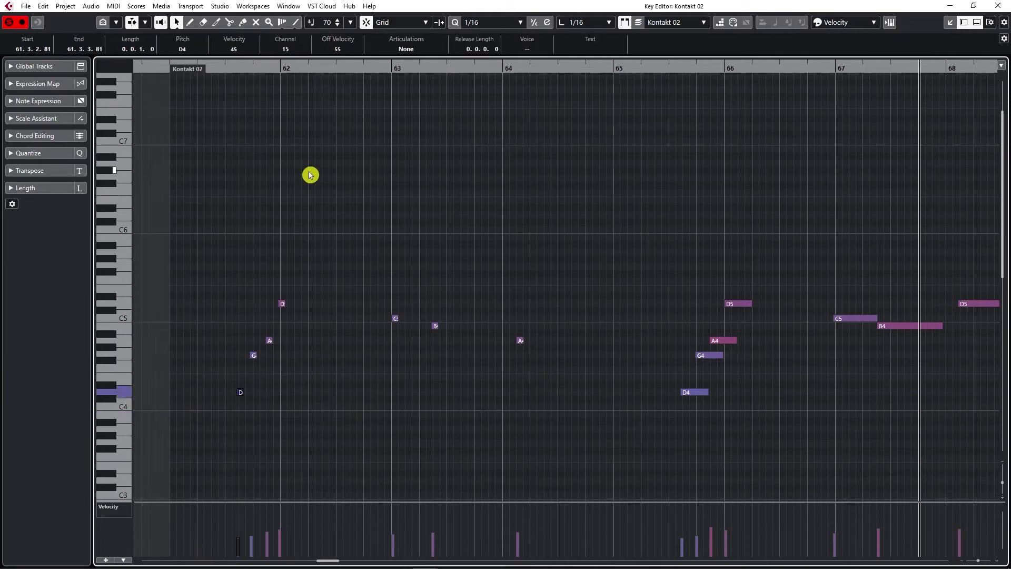
{"action": "left_click", "coordinate": [481, 24]}
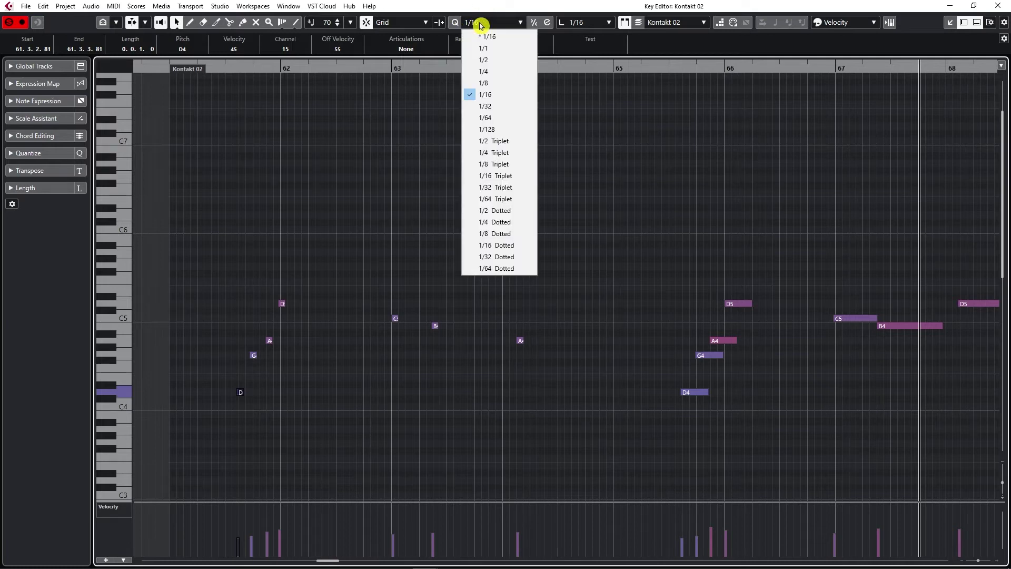
{"action": "left_click", "coordinate": [481, 24]}
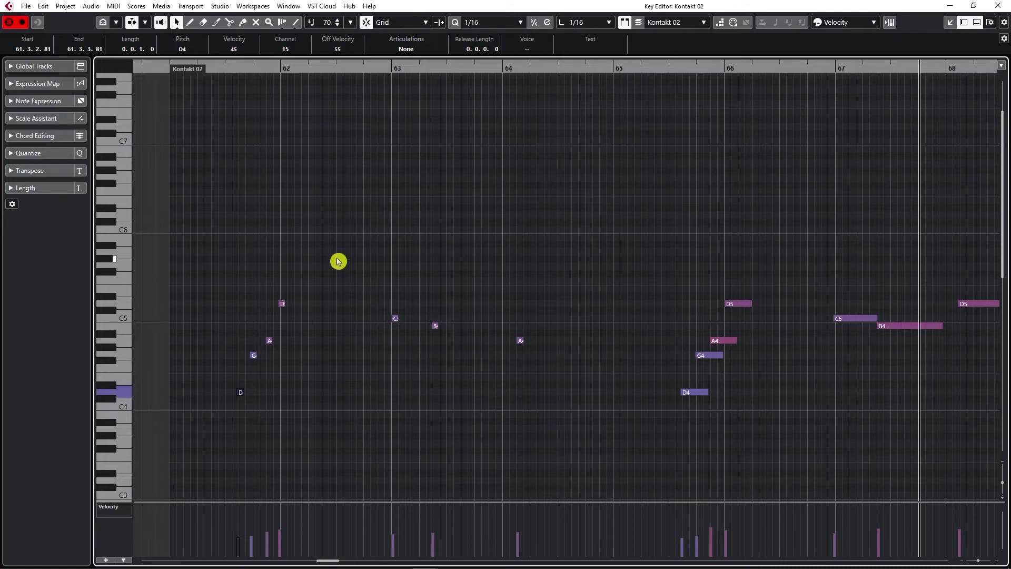
Keep the snap type on Grid and deselect the D4 note.
{"action": "scroll", "coordinate": [342, 263], "scroll_direction": "right", "scroll_amount": 10}
{"action": "scroll", "coordinate": [361, 269], "scroll_direction": "up", "scroll_amount": 3}
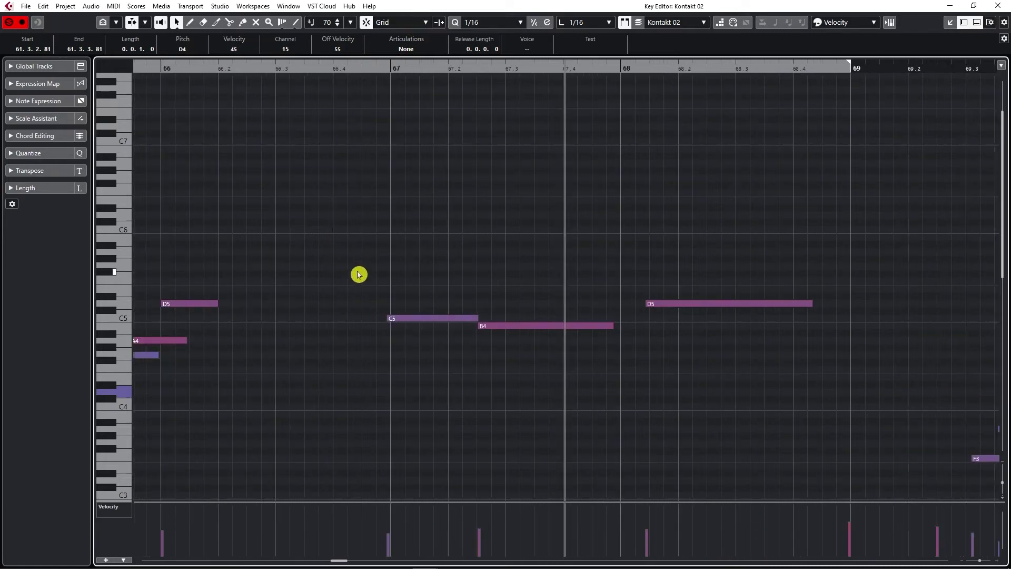
{"action": "scroll", "coordinate": [410, 248], "scroll_direction": "left", "scroll_amount": 3}
{"action": "scroll", "coordinate": [462, 219], "scroll_direction": "down", "scroll_amount": 2}
{"action": "scroll", "coordinate": [458, 210], "scroll_direction": "down", "scroll_amount": 2}
{"action": "scroll", "coordinate": [421, 195], "scroll_direction": "right", "scroll_amount": 4}
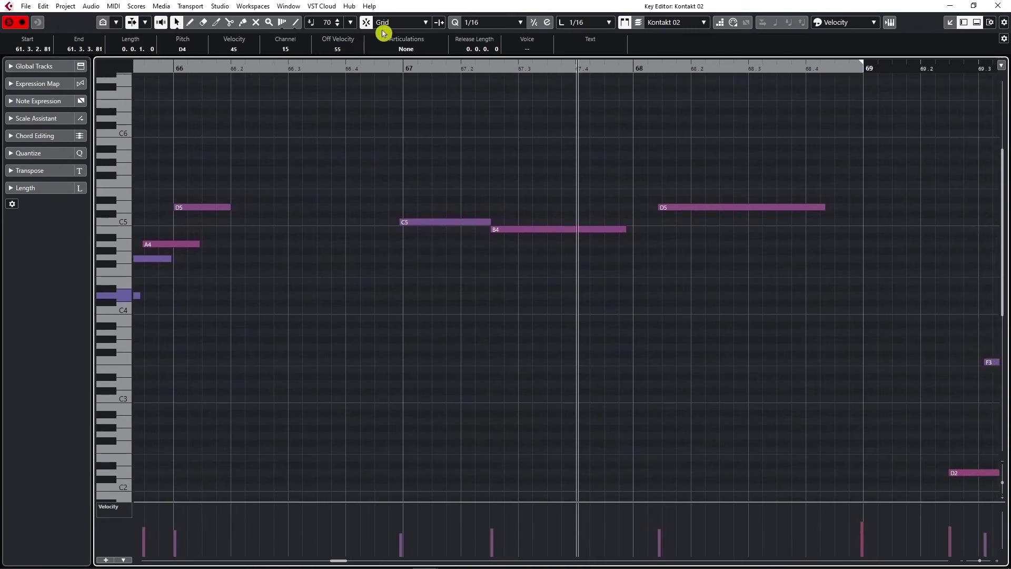
{"action": "left_click", "coordinate": [391, 22]}
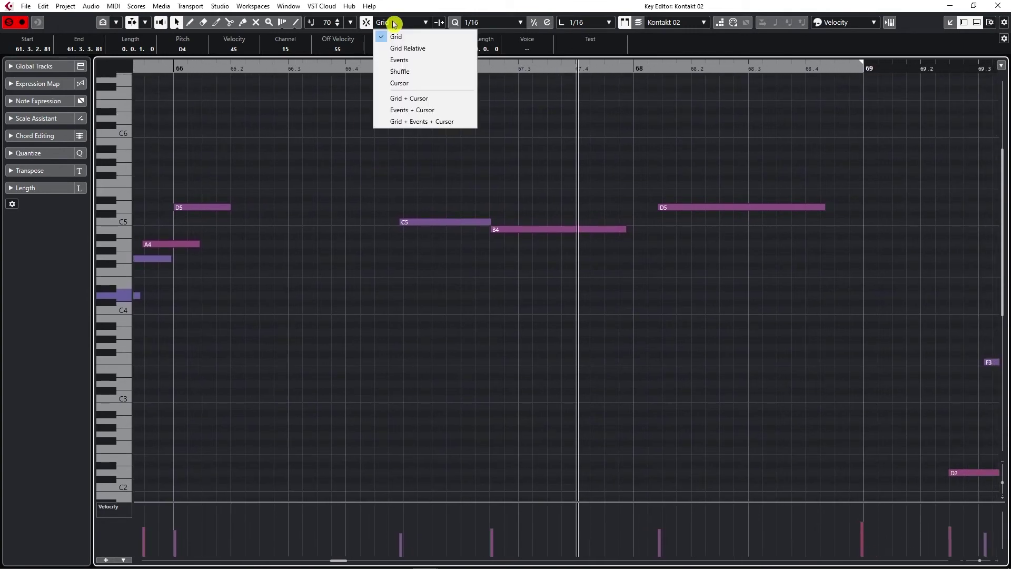
{"action": "left_click", "coordinate": [343, 103]}
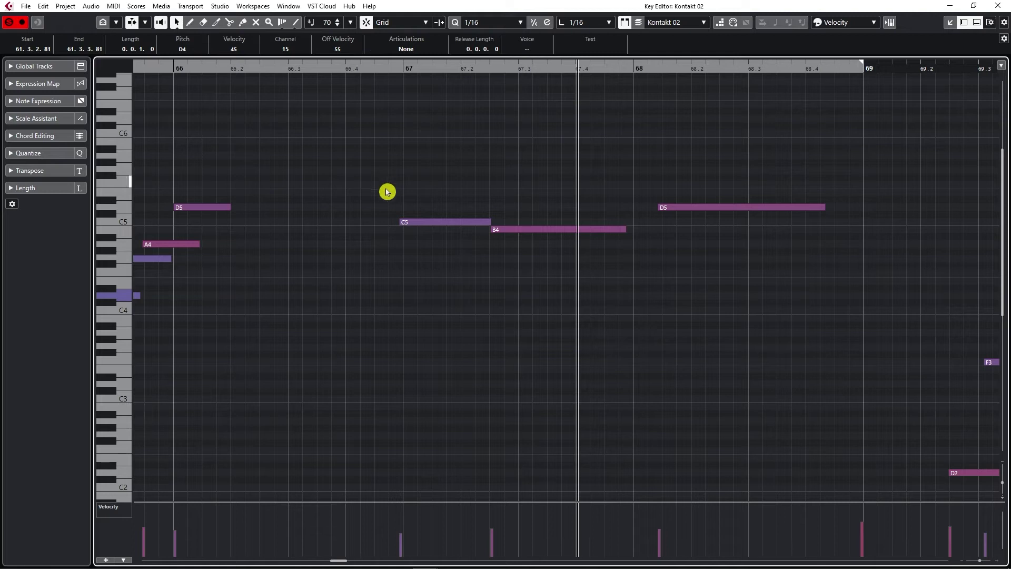
{"action": "left_click", "coordinate": [367, 184]}
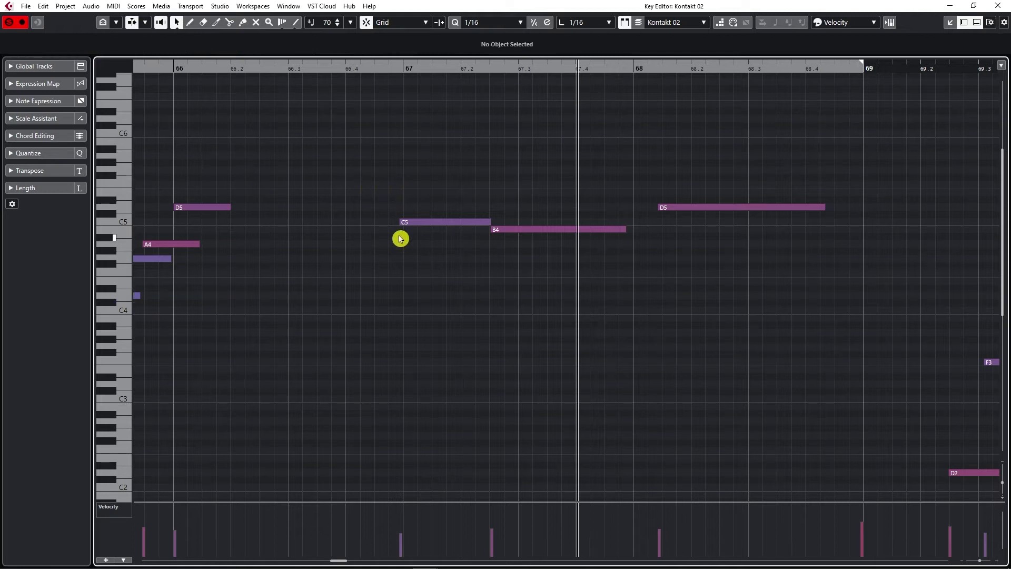
Move the C5 note to 67.1.3, then undo the move.
{"action": "left_click", "coordinate": [415, 225]}
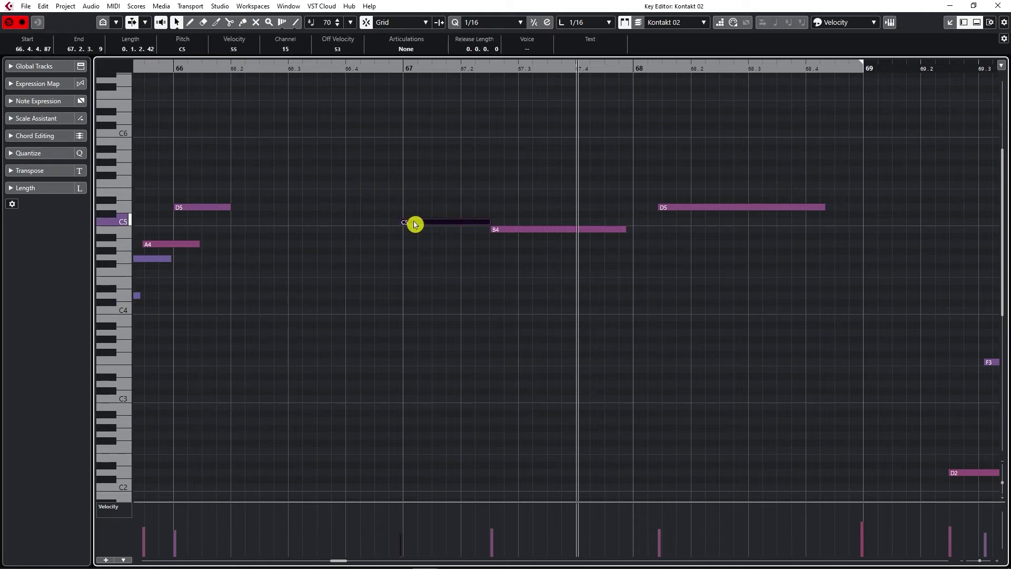
{"action": "left_click_drag", "start_coordinate": [415, 225], "coordinate": [477, 225]}
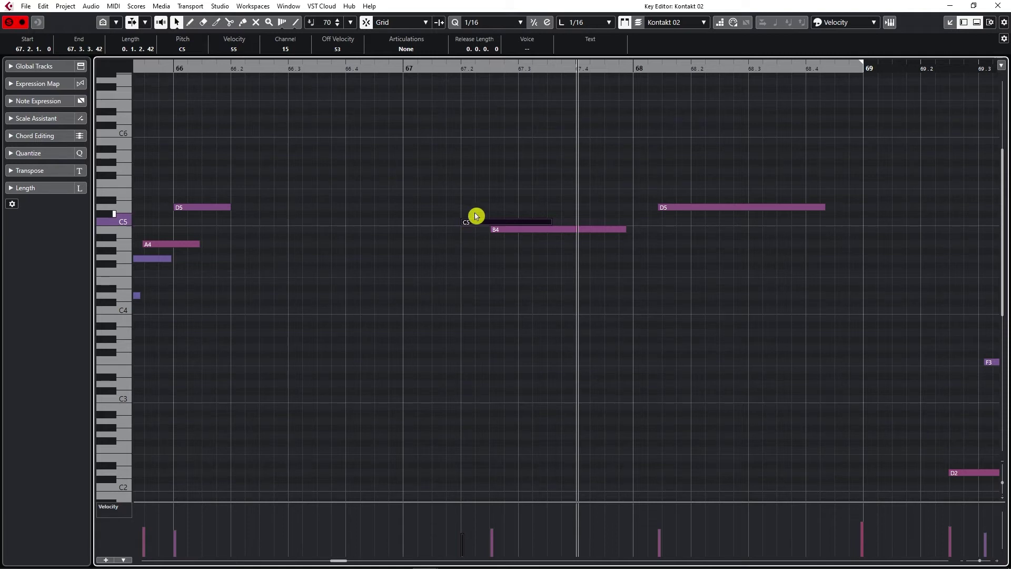
{"action": "key", "text": "ctrl+z"}
Clear the selection and set the Snap Type to Grid Relative.
{"action": "left_click", "coordinate": [387, 173]}
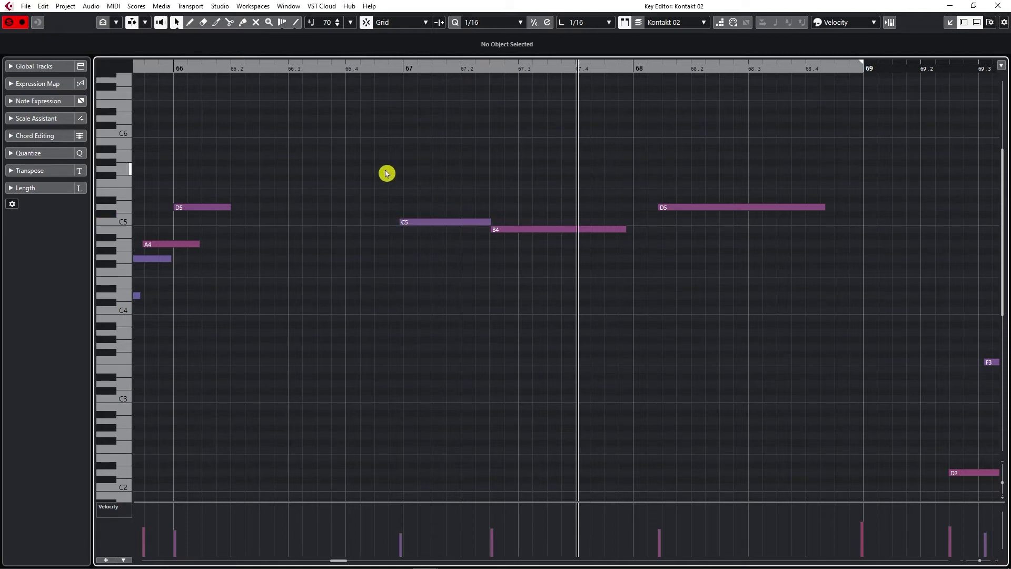
{"action": "left_click", "coordinate": [396, 23]}
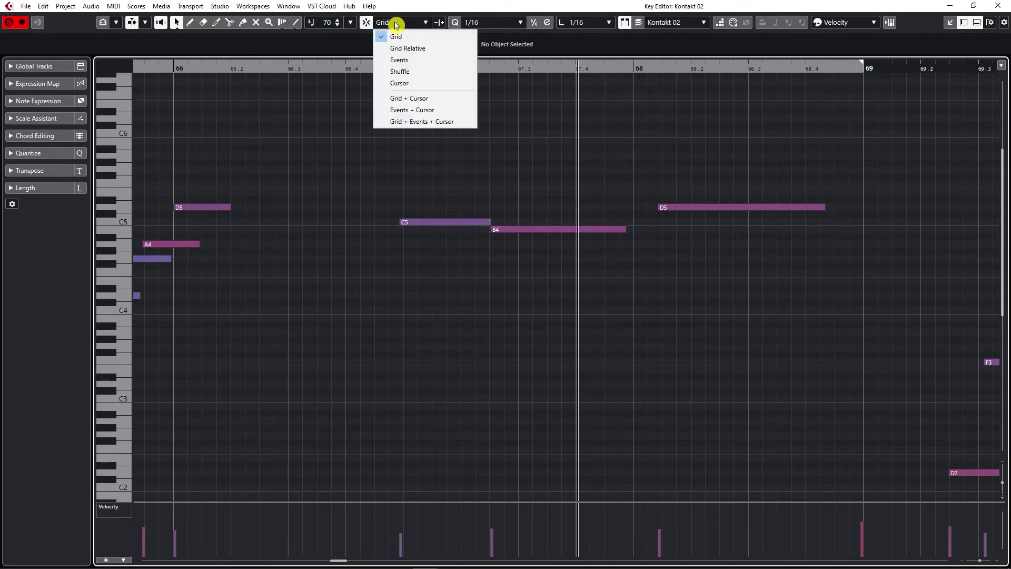
{"action": "left_click", "coordinate": [407, 49]}
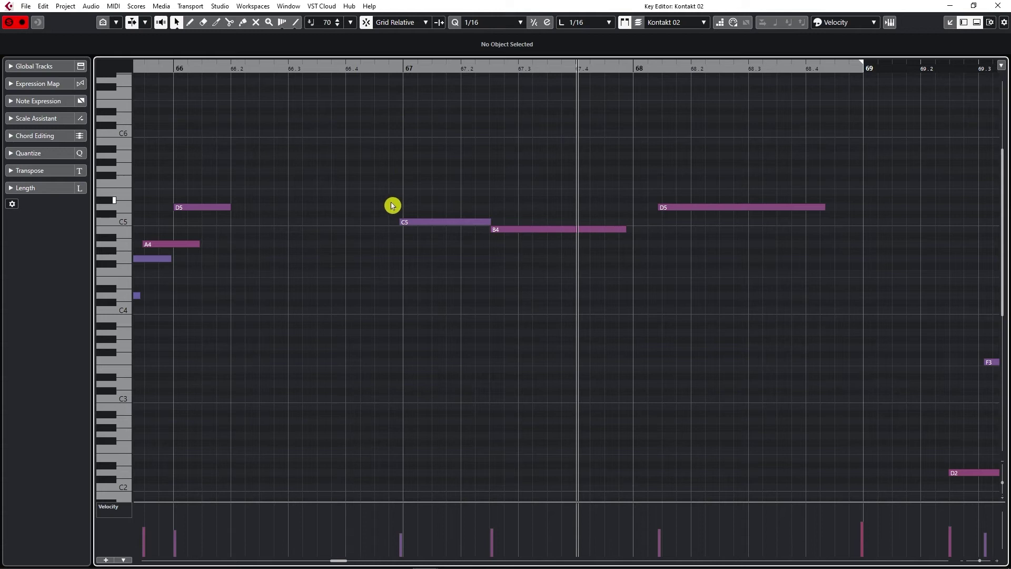
Select the C5 note, move it one 1/16 later and back, then zoom out.
{"action": "scroll", "coordinate": [389, 207], "scroll_direction": "up", "scroll_amount": 4, "text": "ctrl"}
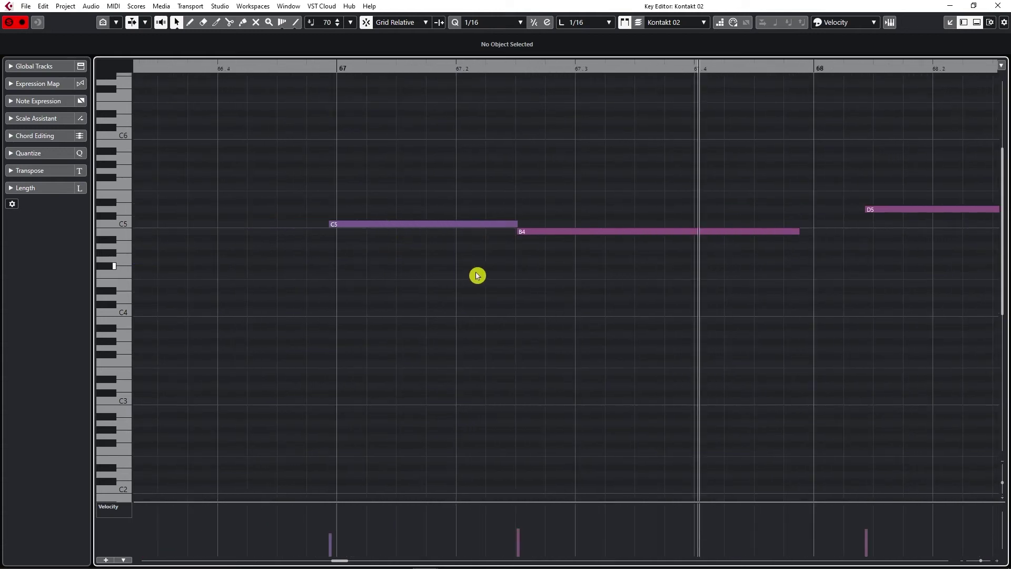
{"action": "left_click_drag", "start_coordinate": [392, 214], "coordinate": [445, 273]}
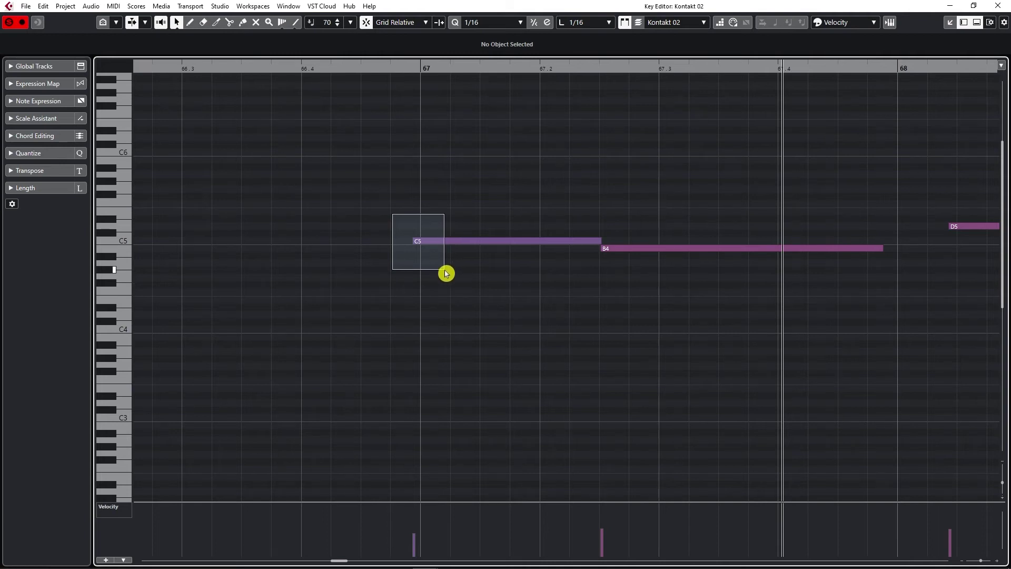
{"action": "left_click_drag", "start_coordinate": [445, 273], "coordinate": [445, 273]}
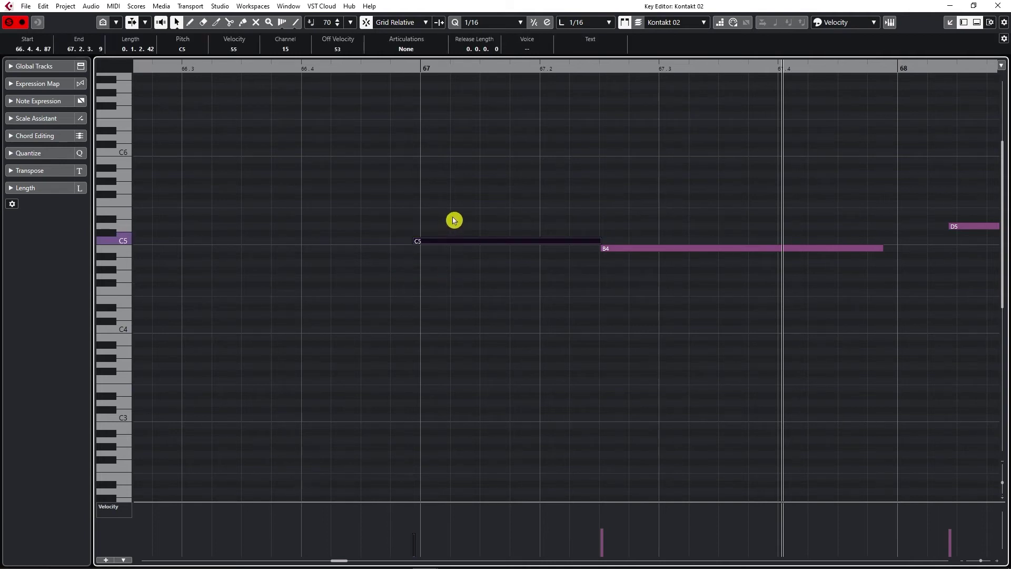
{"action": "left_click_drag", "start_coordinate": [389, 213], "coordinate": [444, 267]}
{"action": "left_click_drag", "start_coordinate": [429, 242], "coordinate": [471, 269]}
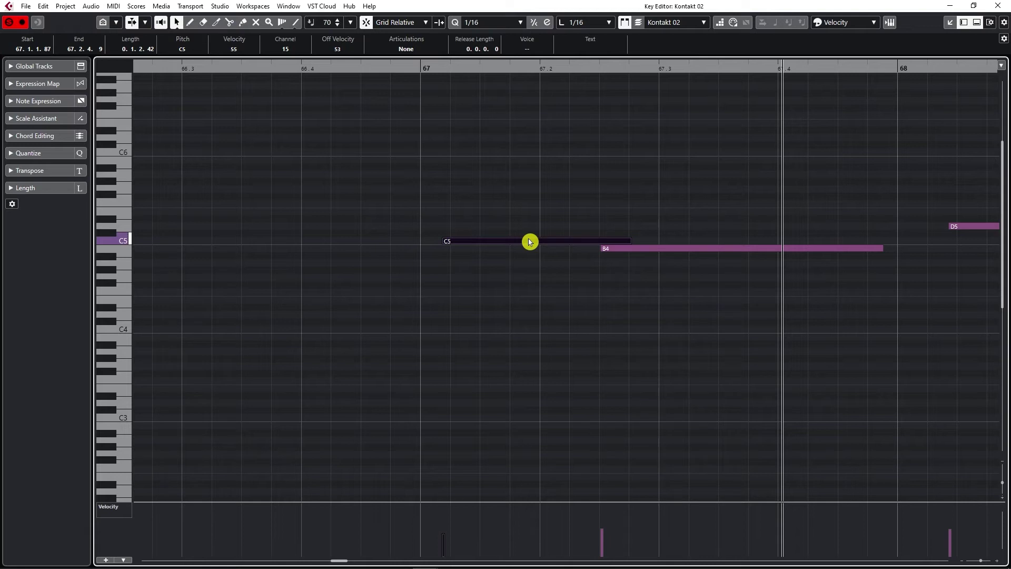
{"action": "left_click_drag", "start_coordinate": [476, 241], "coordinate": [422, 243]}
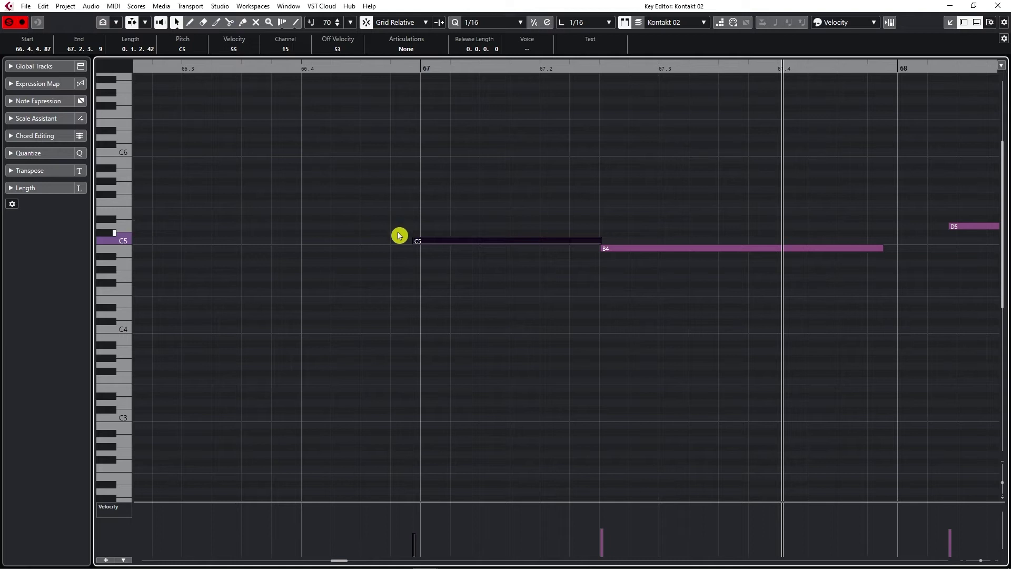
{"action": "key", "text": "g"}
{"action": "key", "text": "g"}
{"action": "key", "text": "g"}
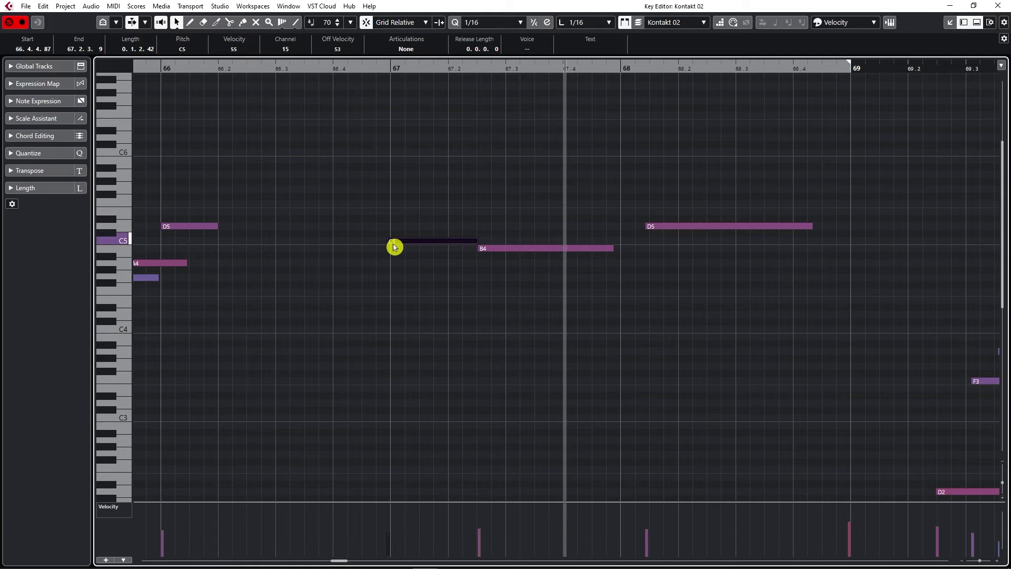
{"action": "key", "text": "g"}
{"action": "key", "text": "g"}
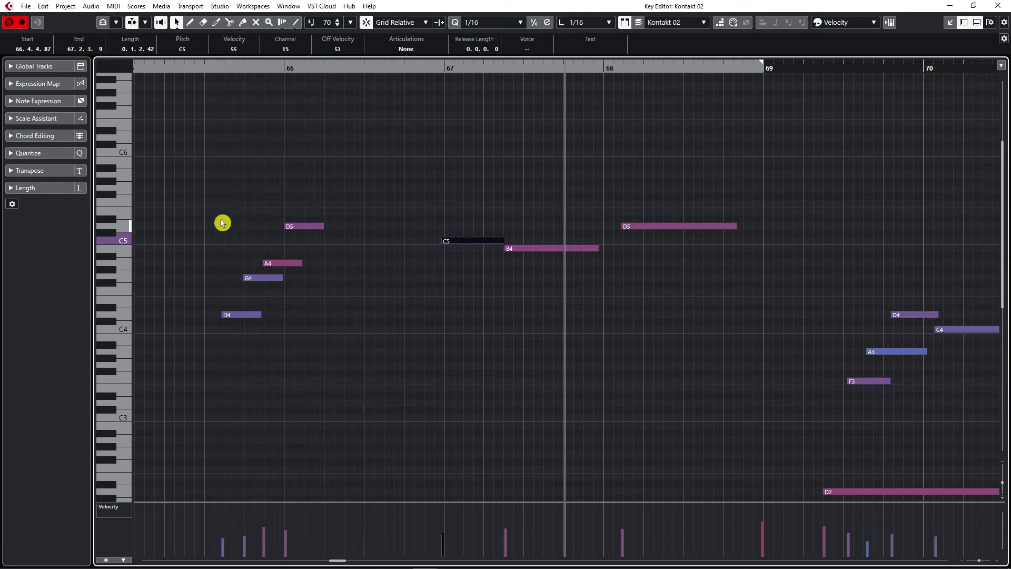
{"action": "left_click_drag", "start_coordinate": [200, 199], "coordinate": [361, 346]}
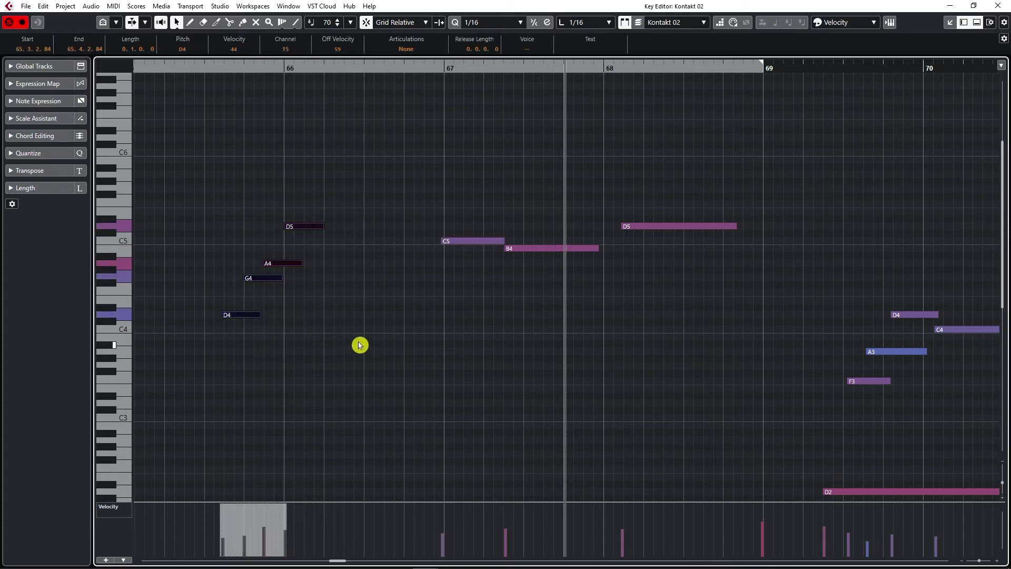
{"action": "key", "text": "h"}
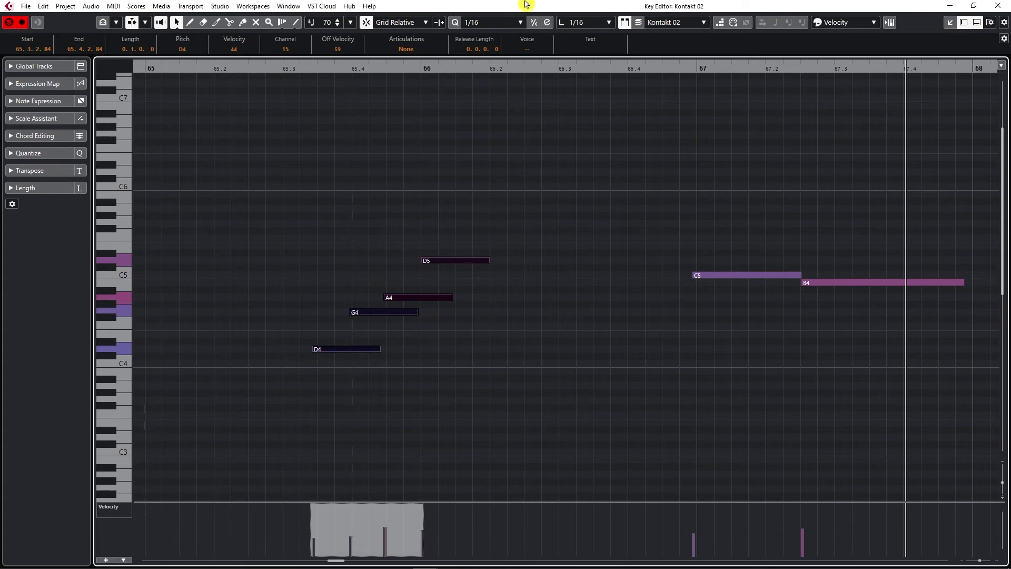
{"action": "left_click", "coordinate": [415, 22]}
{"action": "left_click", "coordinate": [412, 46]}
{"action": "left_click_drag", "start_coordinate": [326, 350], "coordinate": [339, 350]}
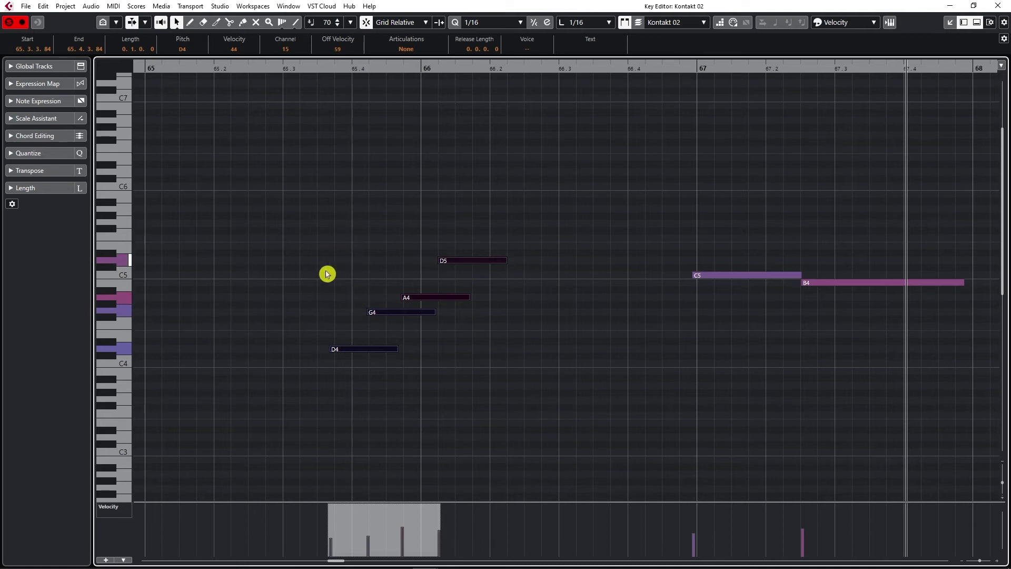
{"action": "key", "text": "ctrl+Left"}
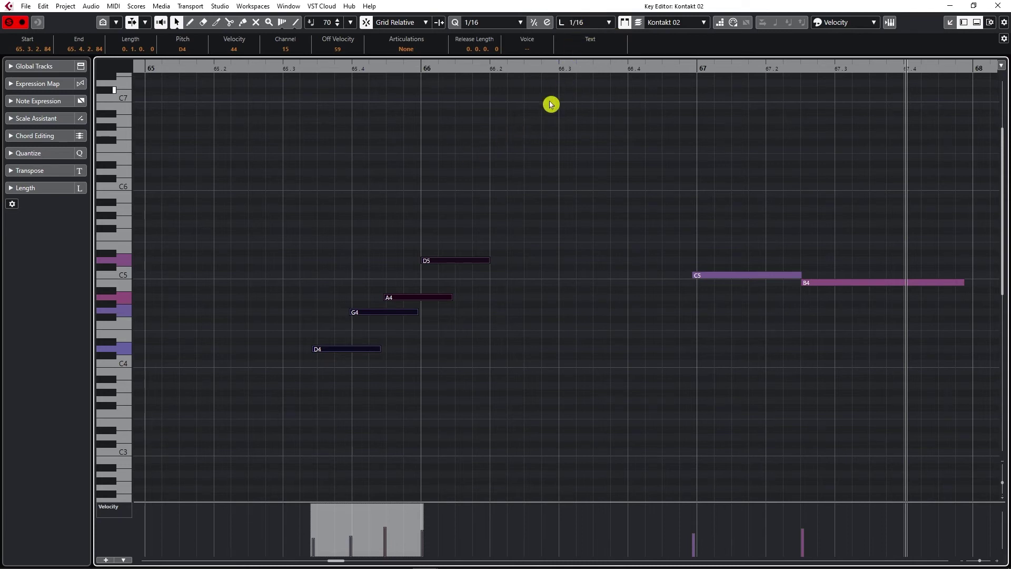
Draw two sixteenth-note A3s with the Draw tool.
{"action": "left_click", "coordinate": [579, 24]}
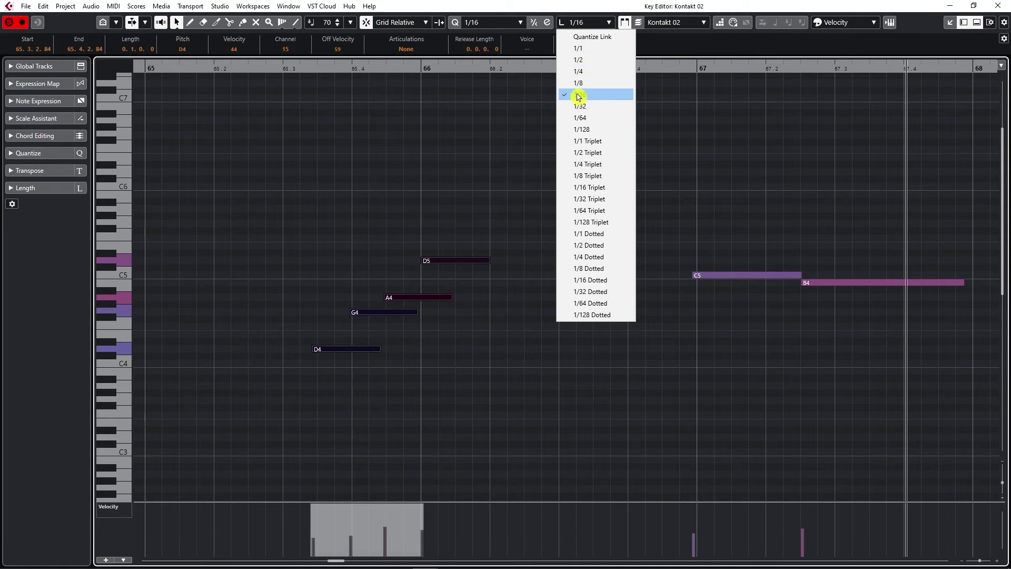
{"action": "right_click", "coordinate": [297, 129]}
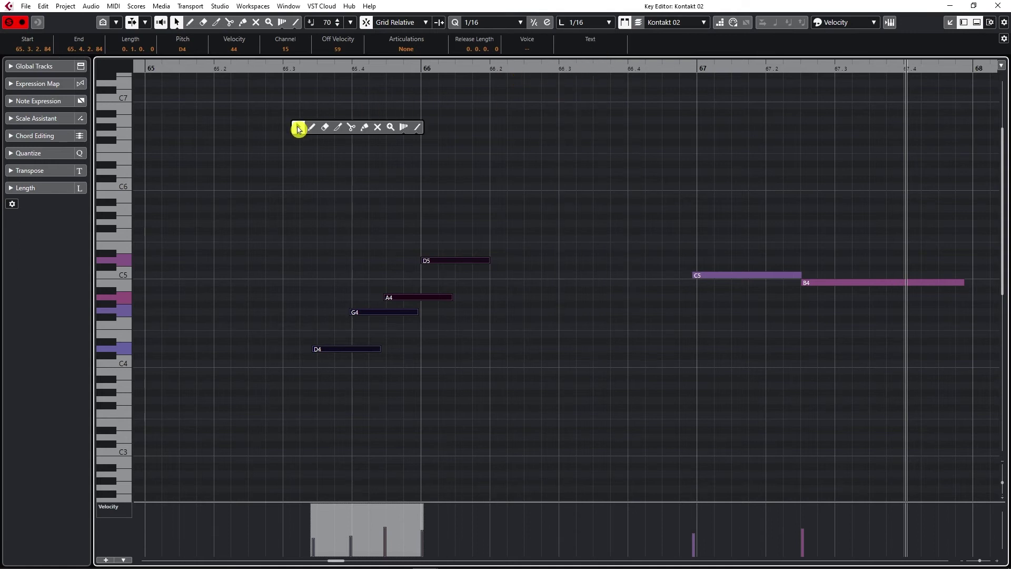
{"action": "left_click", "coordinate": [310, 129]}
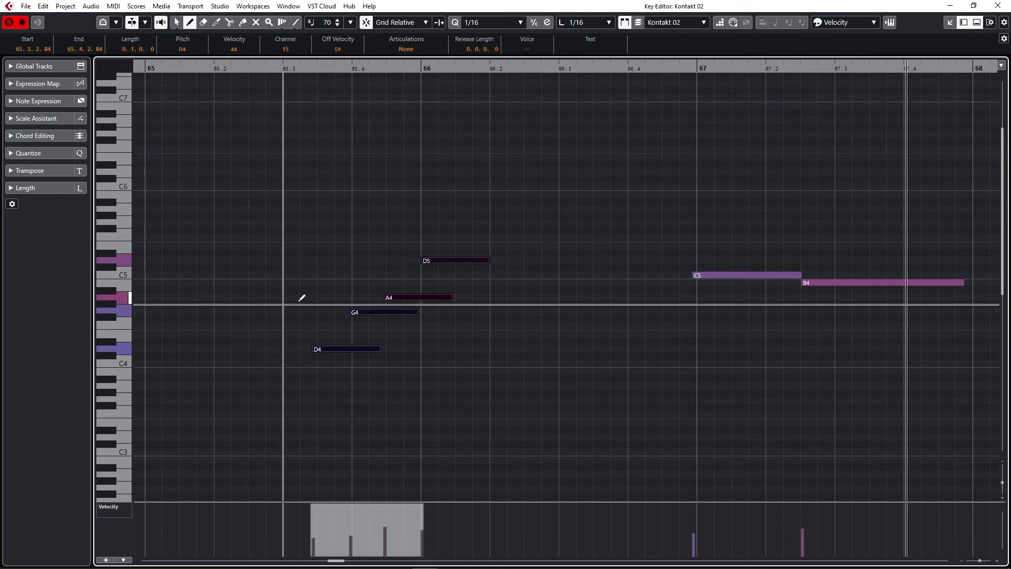
{"action": "left_click", "coordinate": [513, 385]}
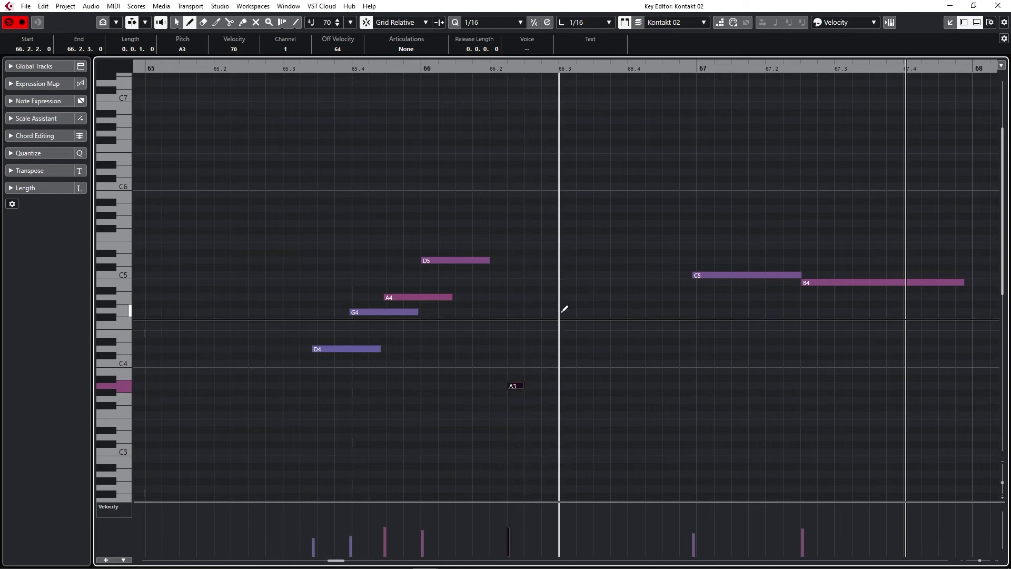
{"action": "left_click", "coordinate": [543, 385]}
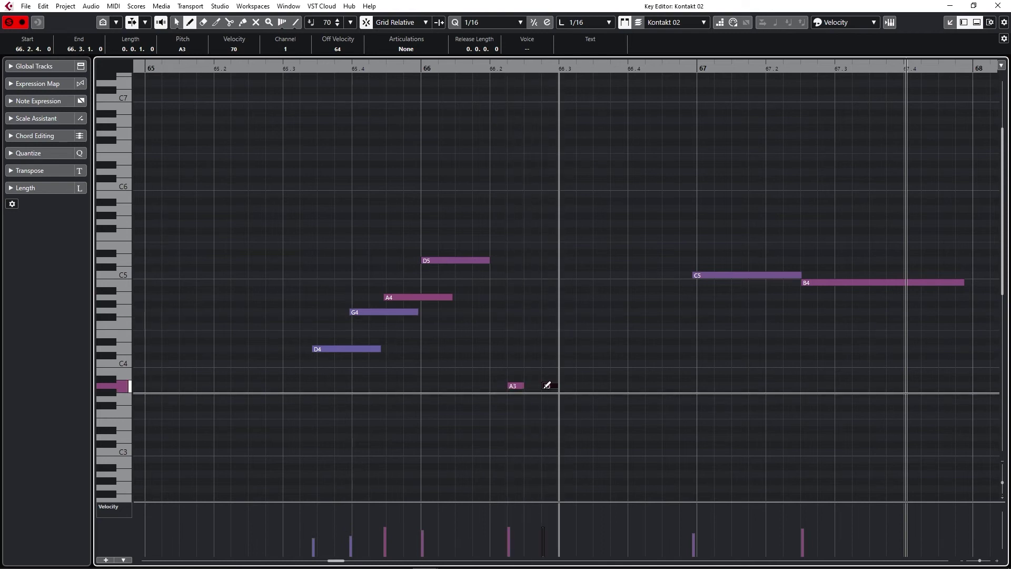
{"action": "key", "text": "1"}
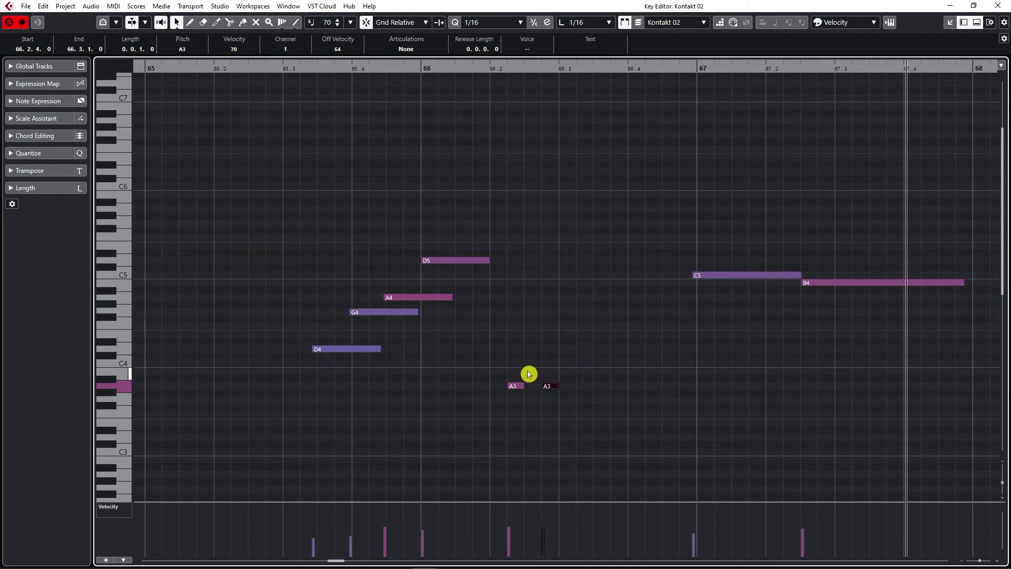
Set Length Quantize to 1/2 and draw a half-note C4 at 66.2.1.
{"action": "left_click", "coordinate": [576, 22]}
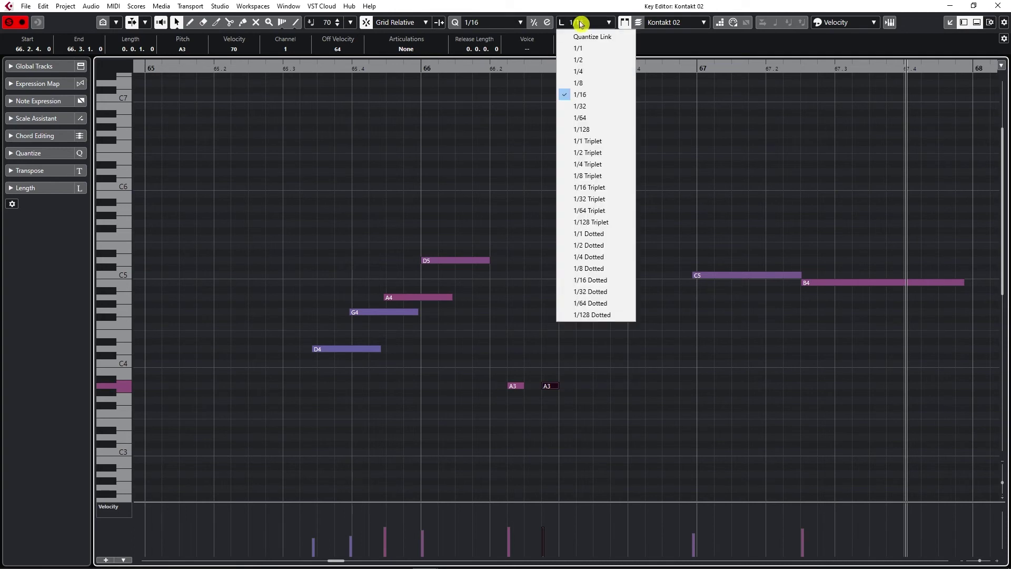
{"action": "left_click", "coordinate": [584, 60]}
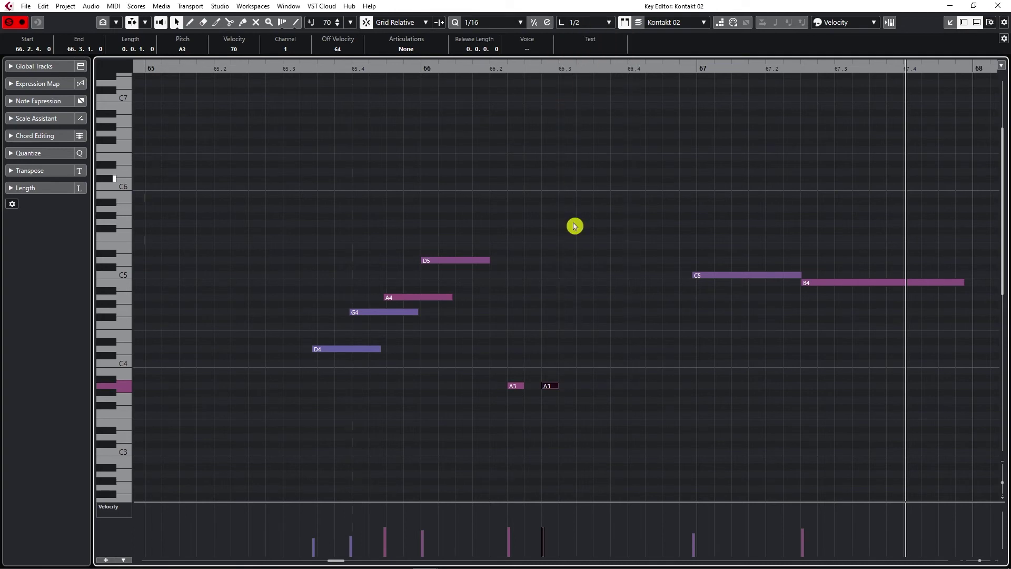
{"action": "right_click", "coordinate": [490, 347]}
{"action": "left_click", "coordinate": [503, 345]}
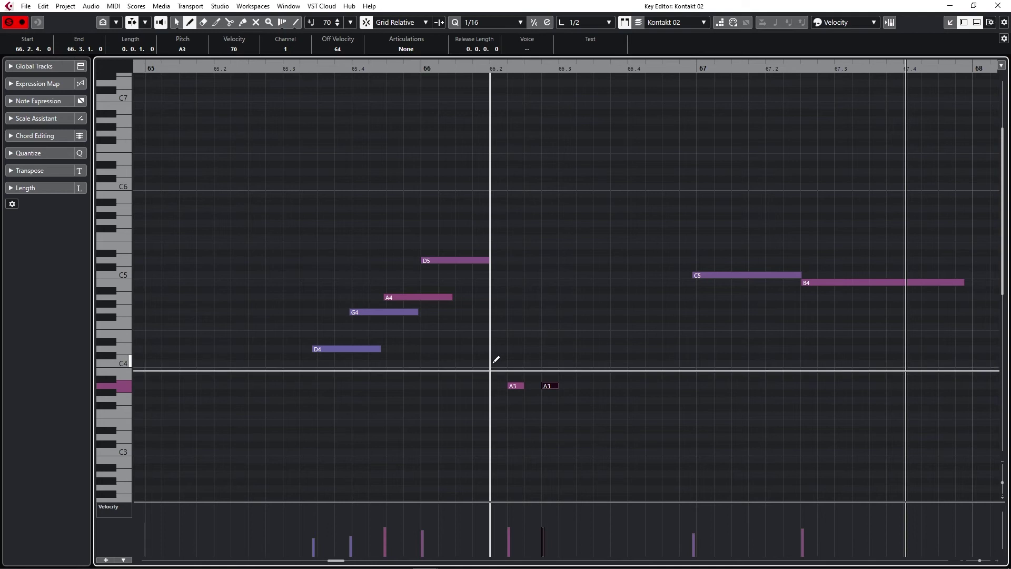
{"action": "left_click", "coordinate": [494, 363]}
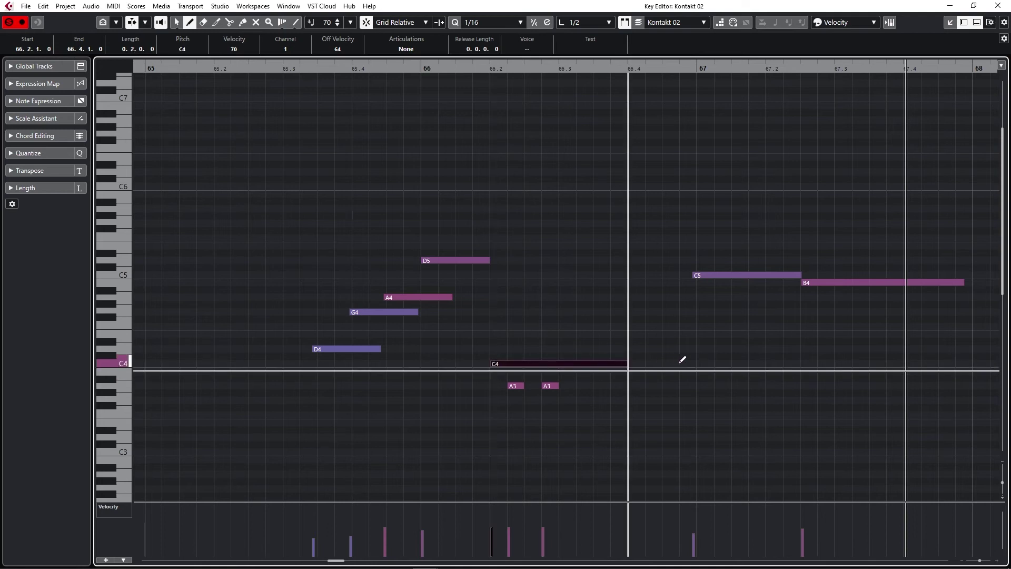
{"action": "left_click_drag", "start_coordinate": [680, 361], "coordinate": [859, 361]}
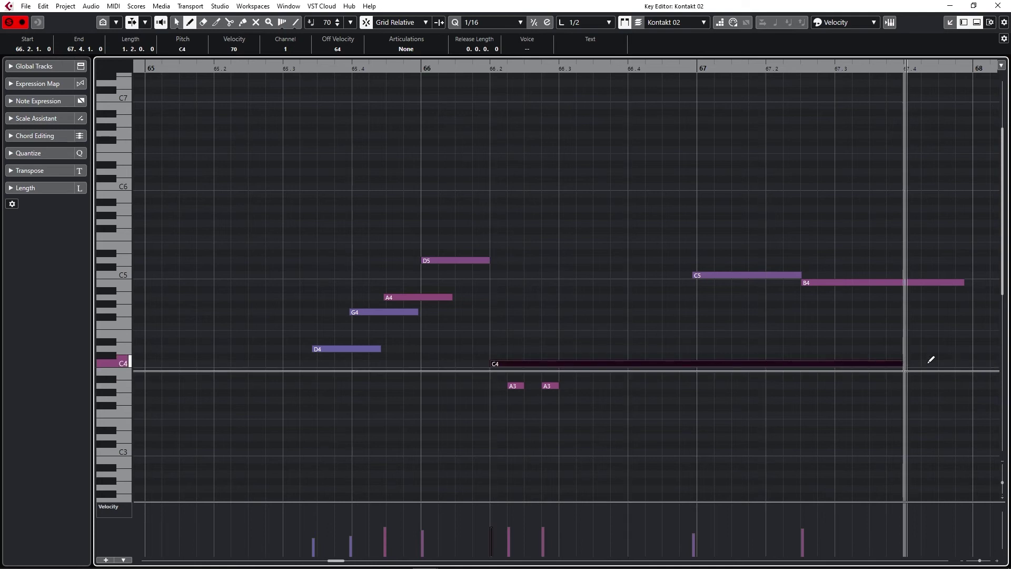
{"action": "mouse_move", "coordinate": [931, 359]}
{"action": "left_mouse_down"}
{"action": "mouse_move", "coordinate": [977, 359]}
{"action": "mouse_move", "coordinate": [624, 361]}
{"action": "left_mouse_up"}
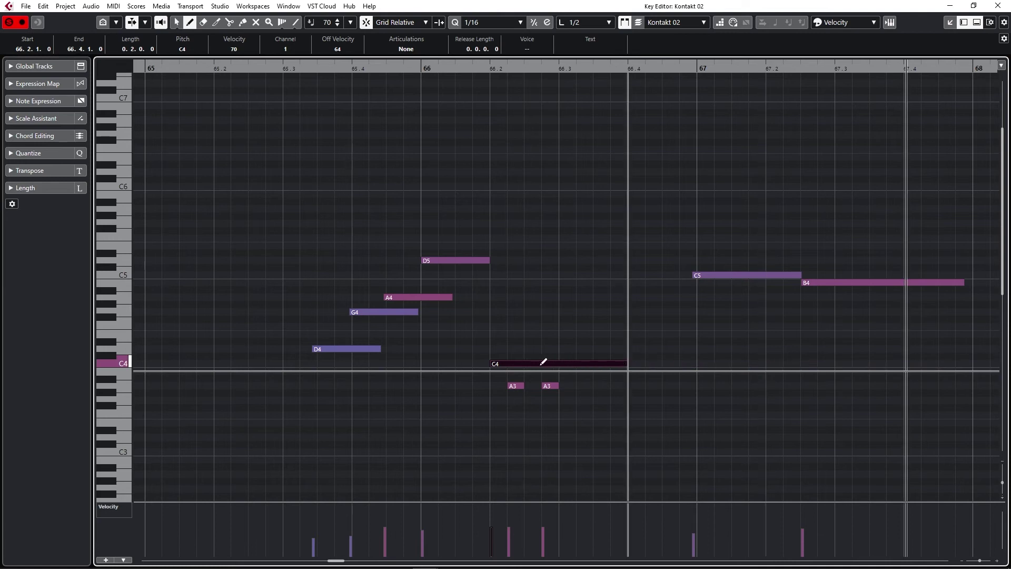
Delete the trial C4 note and the two A3 notes.
{"action": "mouse_move", "coordinate": [541, 364]}
{"action": "left_mouse_down"}
{"action": "mouse_move", "coordinate": [526, 344]}
{"action": "mouse_move", "coordinate": [645, 372]}
{"action": "left_mouse_up"}
{"action": "key", "text": "1"}
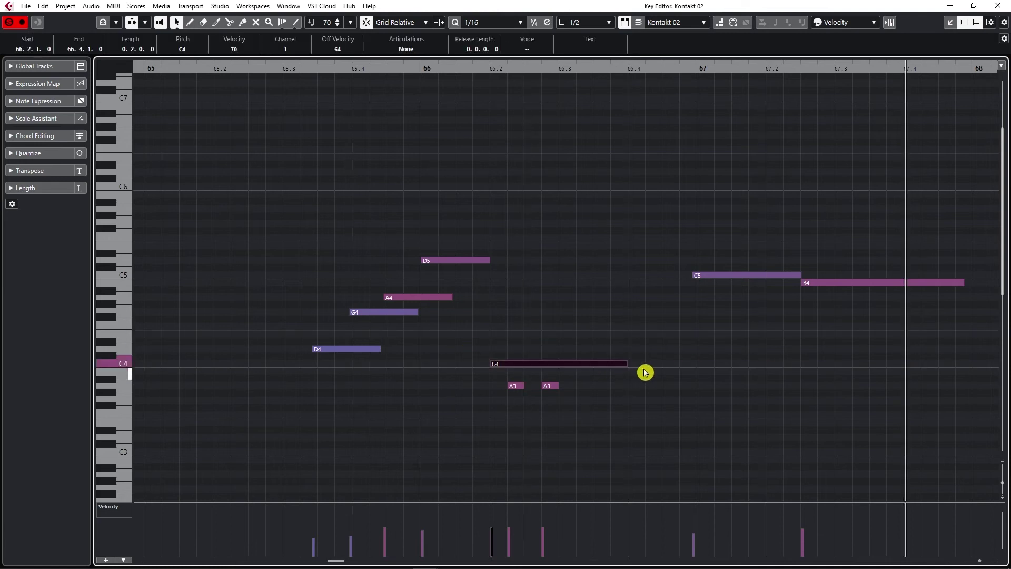
{"action": "key", "text": "Delete"}
{"action": "left_click_drag", "start_coordinate": [498, 359], "coordinate": [581, 400]}
{"action": "key", "text": "Delete"}
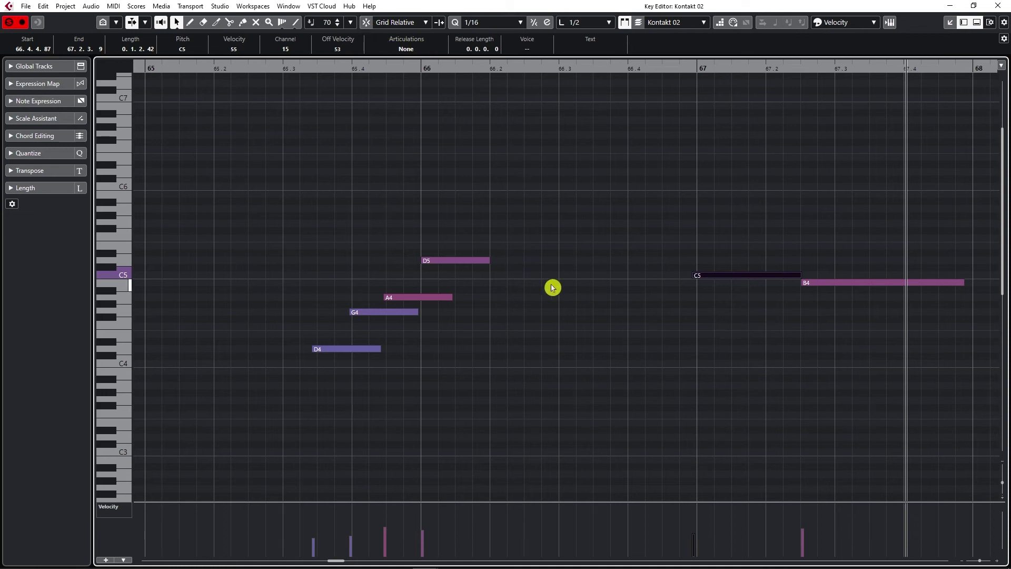
{"action": "right_click", "coordinate": [543, 251]}
{"action": "left_click", "coordinate": [555, 251]}
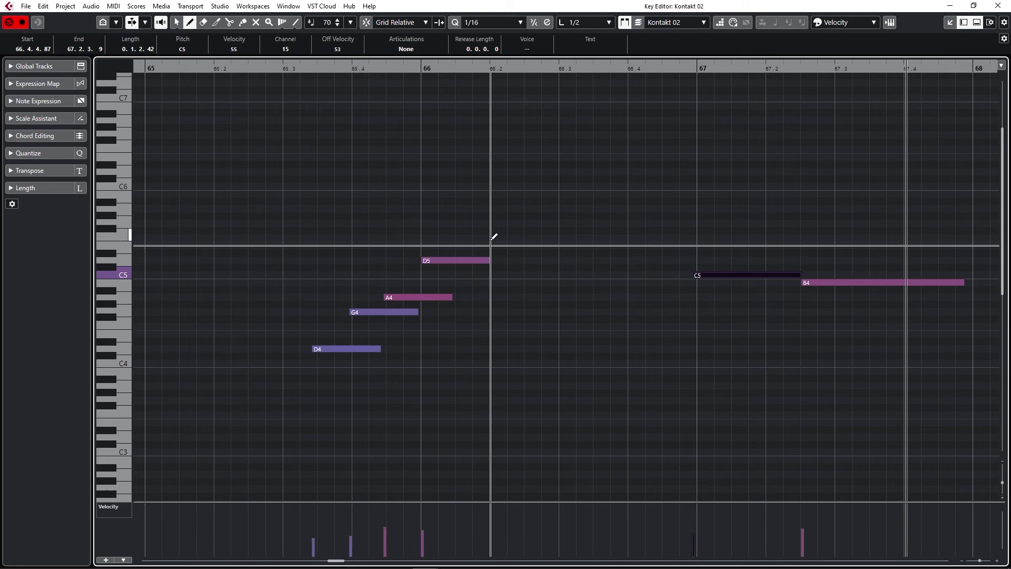
{"action": "mouse_move", "coordinate": [492, 238]}
{"action": "left_mouse_down"}
{"action": "mouse_move", "coordinate": [605, 235]}
{"action": "mouse_move", "coordinate": [464, 236]}
{"action": "mouse_move", "coordinate": [563, 237]}
{"action": "left_mouse_up"}
{"action": "key", "text": "1"}
{"action": "left_click_drag", "start_coordinate": [474, 214], "coordinate": [573, 242]}
{"action": "key", "text": "Delete"}
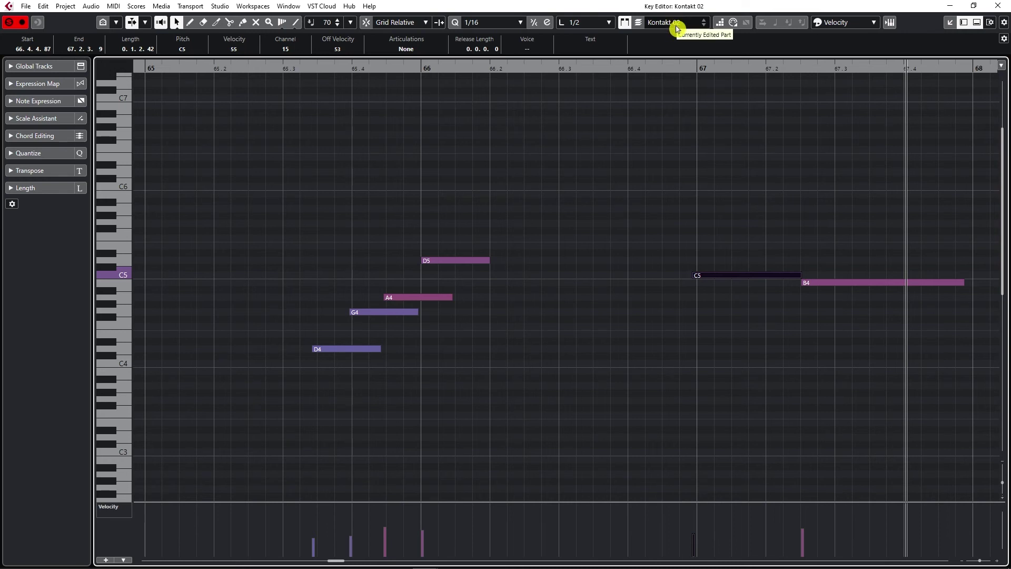
Dock the Key Editor in the lower zone and close it.
{"action": "left_click", "coordinate": [952, 24]}
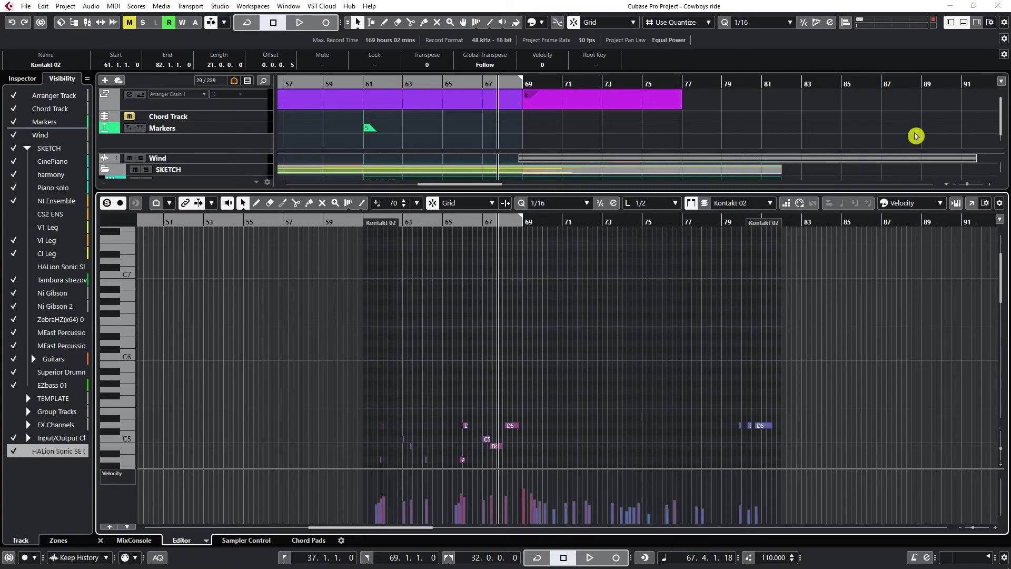
{"action": "left_click", "coordinate": [964, 22]}
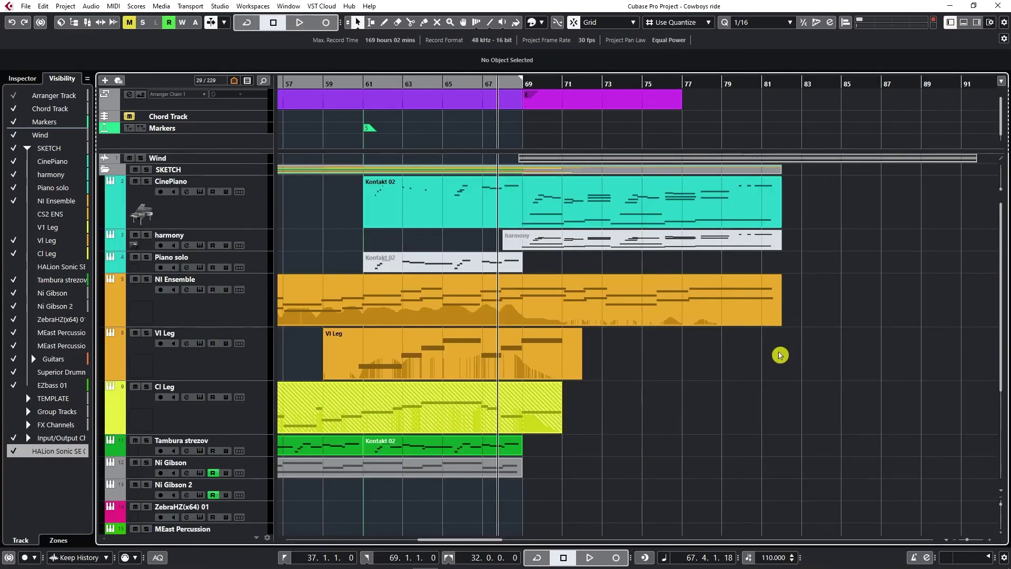
{"action": "scroll", "coordinate": [756, 373], "scroll_direction": "left", "scroll_amount": 5}
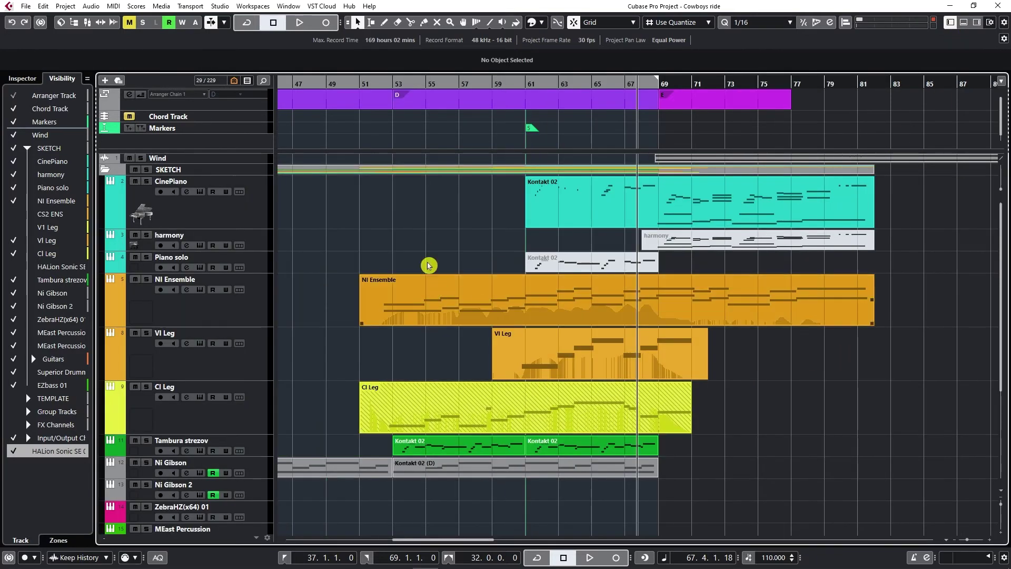
Select the NI Ensemble, VI Leg and Cl Leg tracks and marquee-select their parts.
{"action": "left_click", "coordinate": [240, 310]}
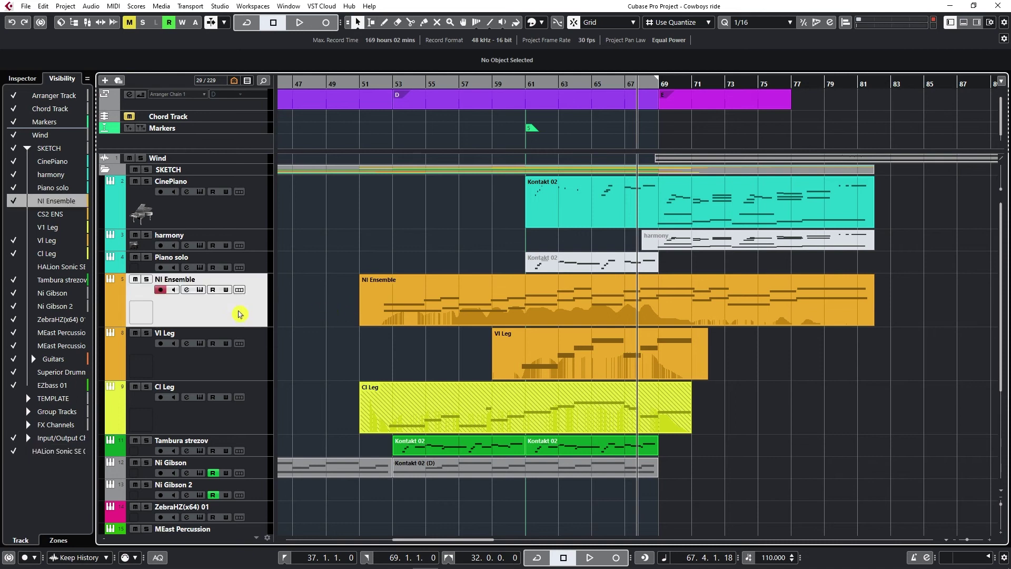
{"action": "left_click", "coordinate": [244, 362]}
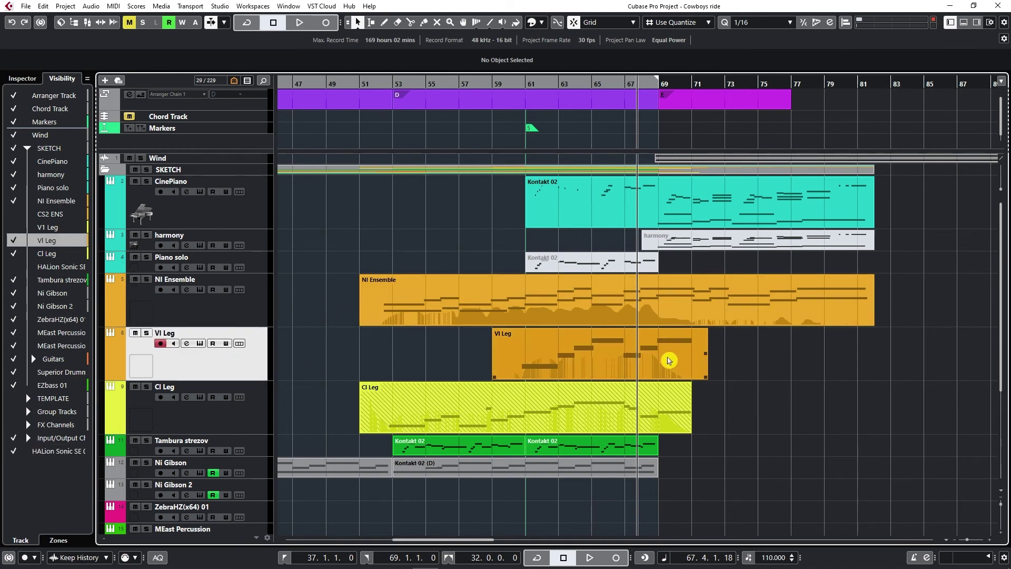
{"action": "left_click", "coordinate": [261, 404]}
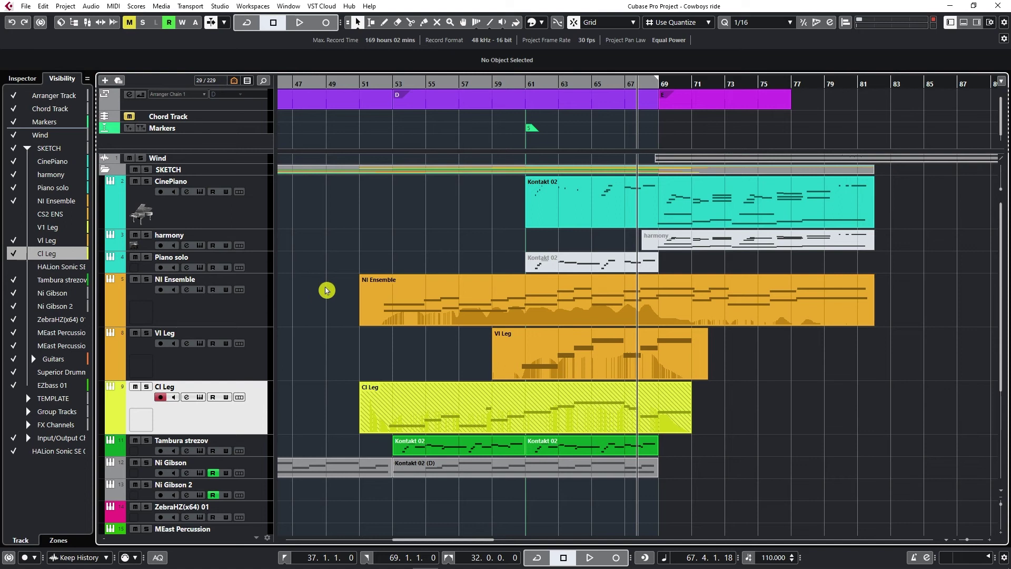
{"action": "left_click_drag", "start_coordinate": [327, 280], "coordinate": [522, 413]}
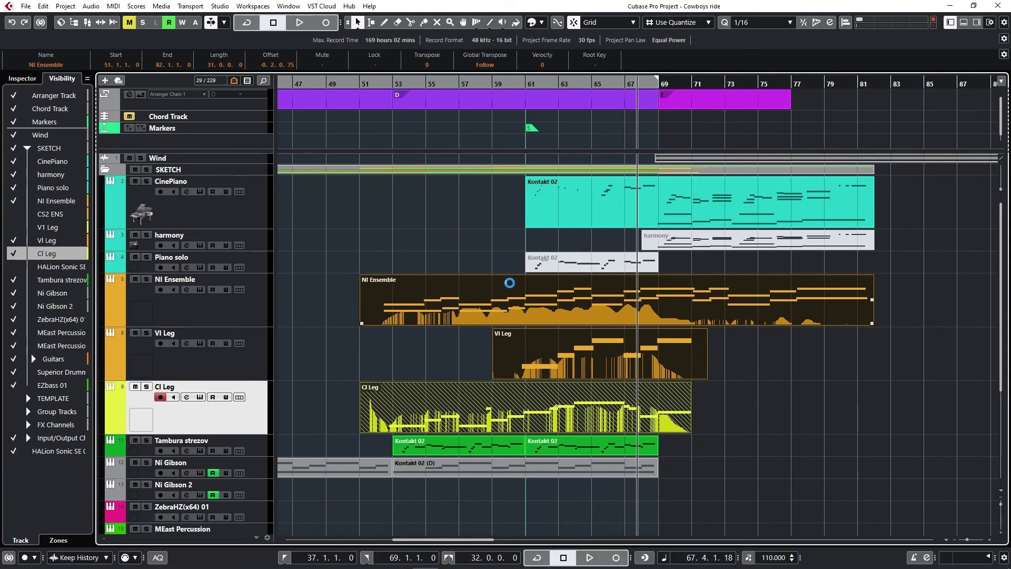
Open the three selected parts in a separate Key Editor window, zoomed out to bars 52–81.
{"action": "double_click", "coordinate": [541, 307]}
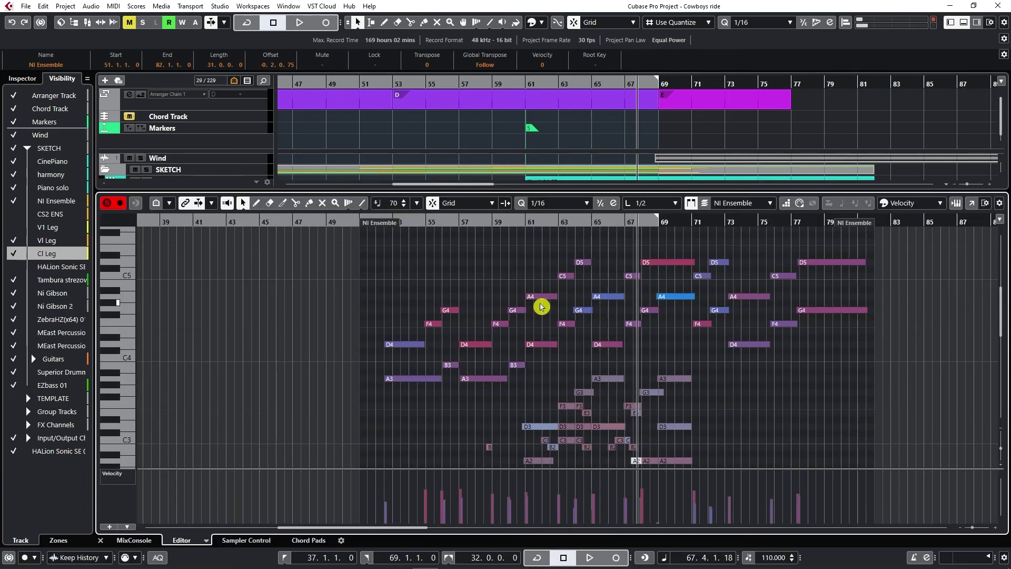
{"action": "left_click", "coordinate": [971, 203]}
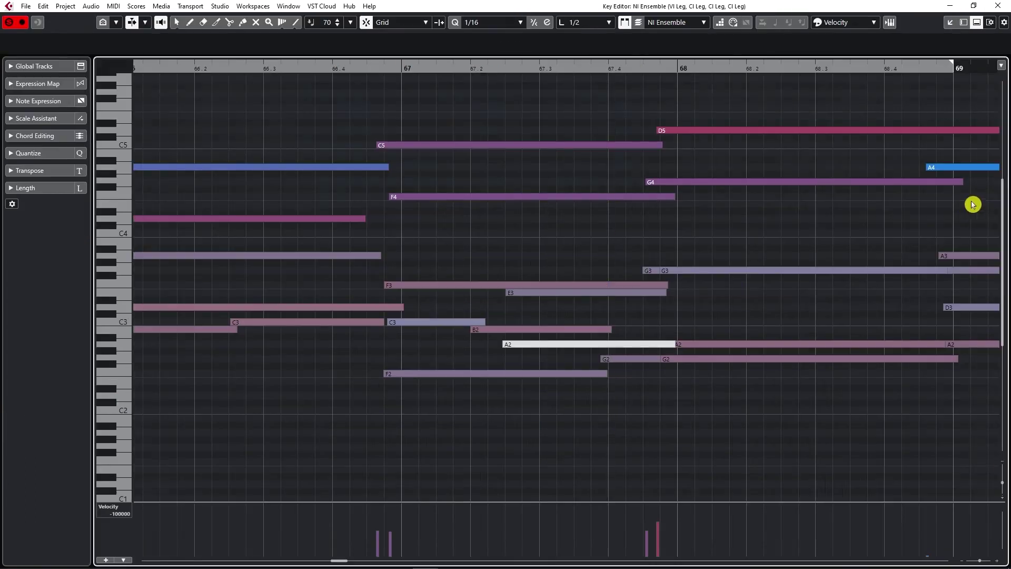
{"action": "scroll", "coordinate": [503, 351], "scroll_direction": "down", "scroll_amount": 5}
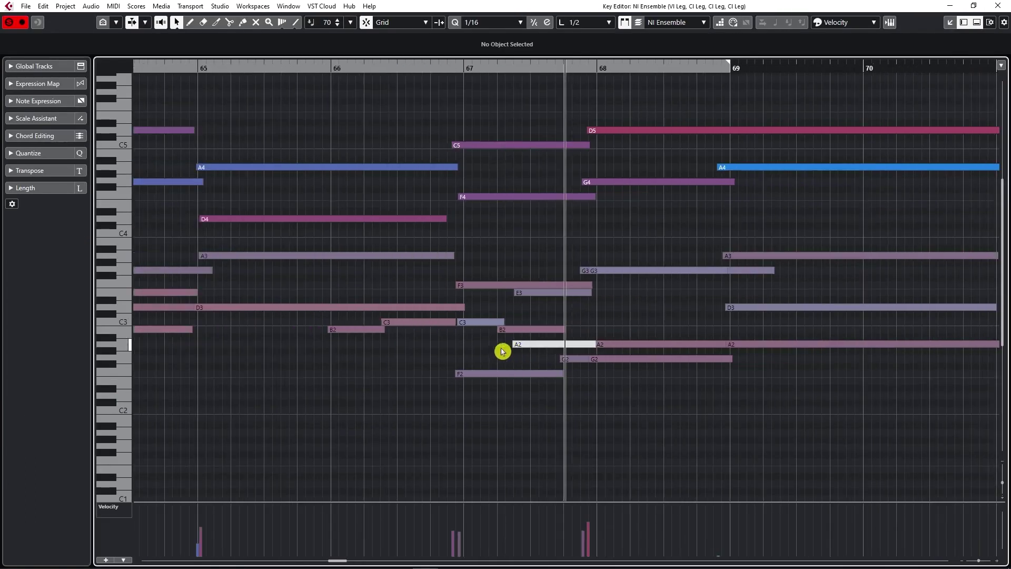
{"action": "scroll", "coordinate": [503, 351], "scroll_direction": "down", "scroll_amount": 6}
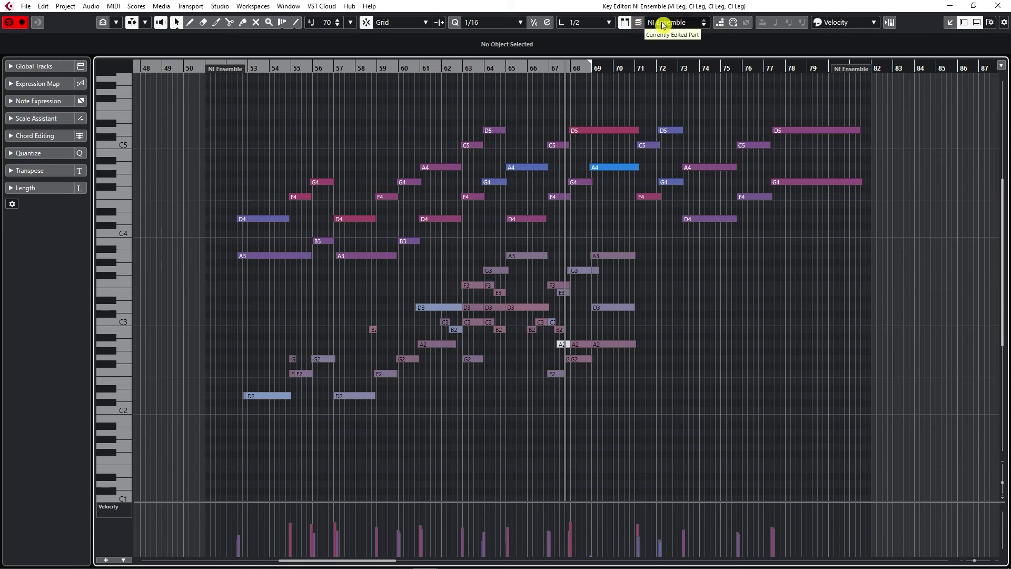
{"action": "left_click", "coordinate": [687, 24]}
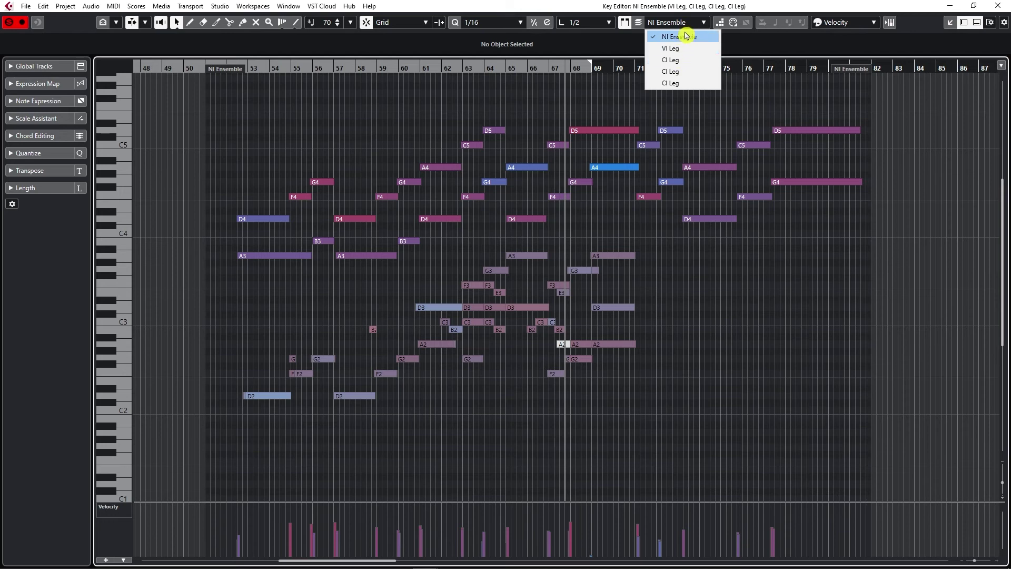
{"action": "left_click", "coordinate": [682, 49]}
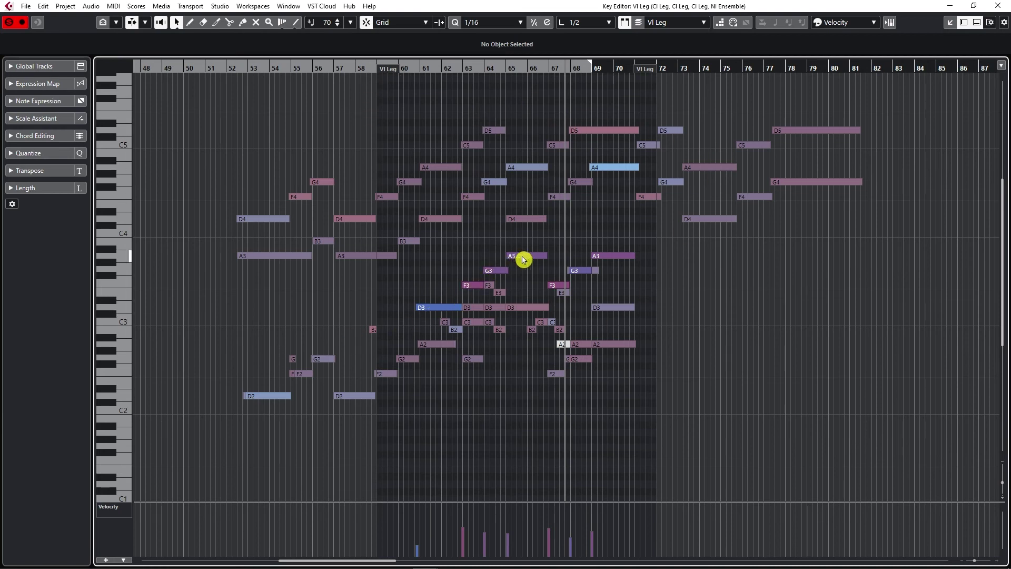
{"action": "left_click", "coordinate": [671, 22]}
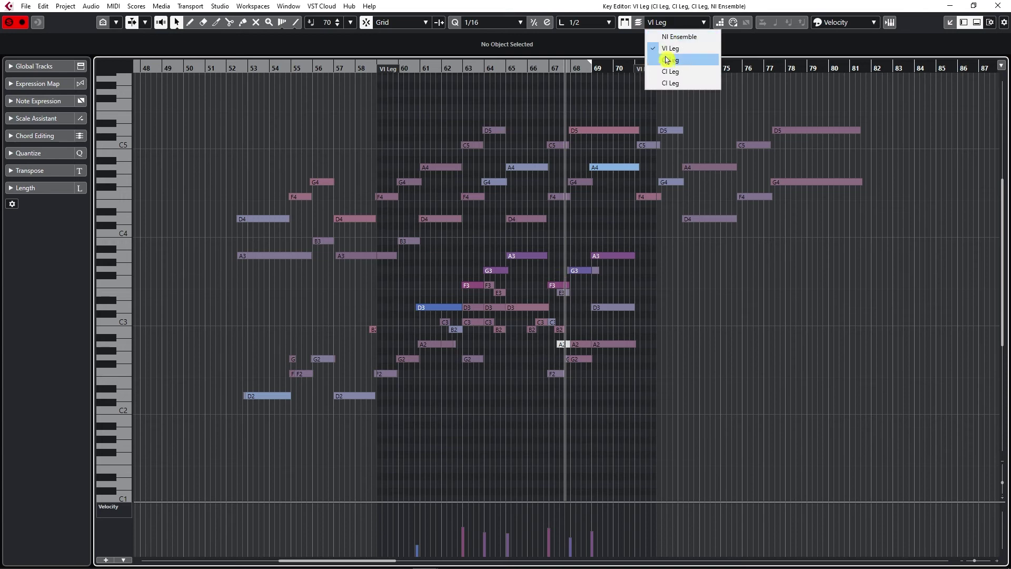
{"action": "left_click", "coordinate": [665, 62]}
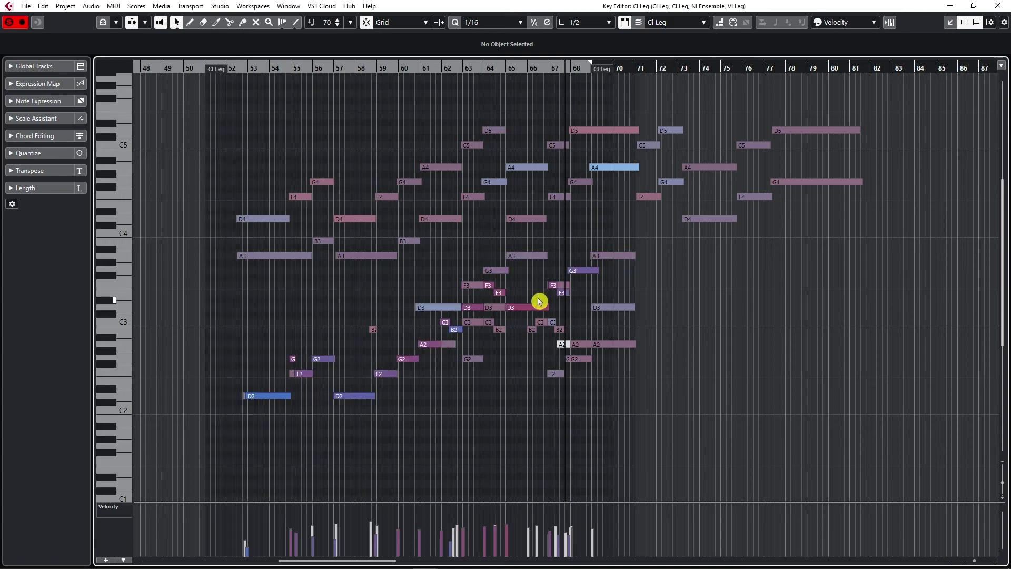
{"action": "left_click", "coordinate": [674, 22]}
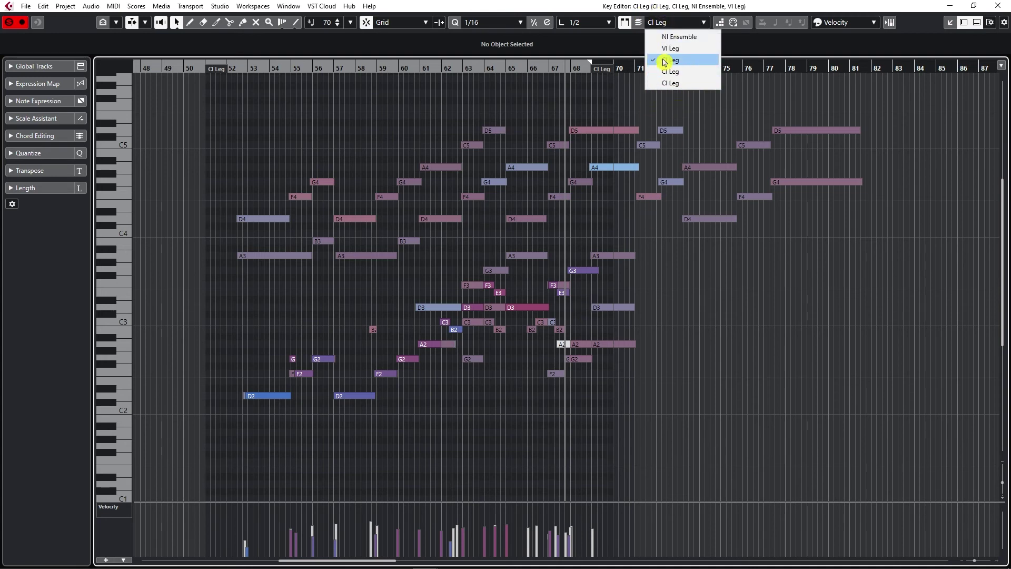
{"action": "left_click", "coordinate": [666, 37]}
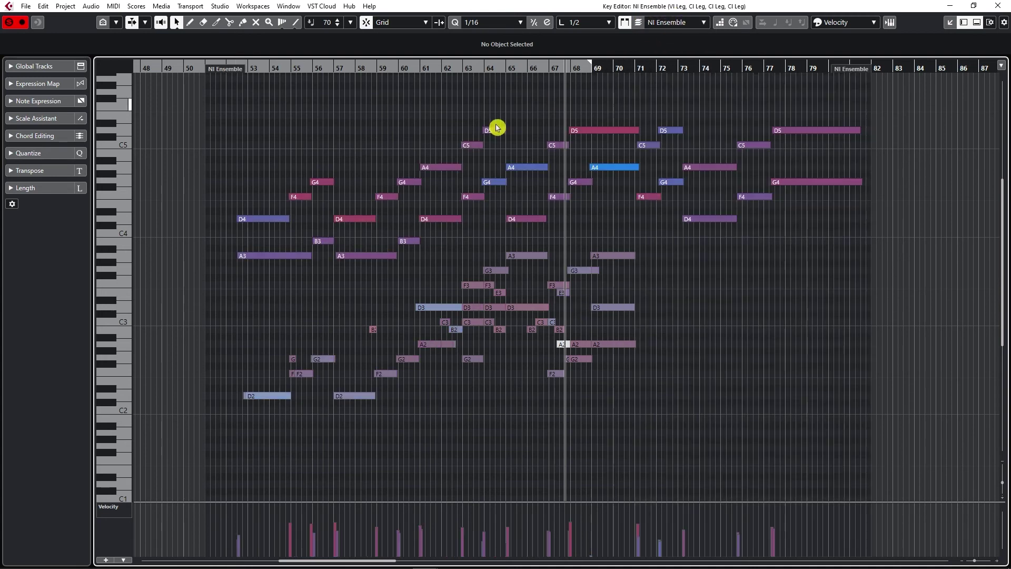
Check the editable part list, then dock the Key Editor back into the project and close it.
{"action": "left_click", "coordinate": [689, 24]}
{"action": "left_click", "coordinate": [784, 102]}
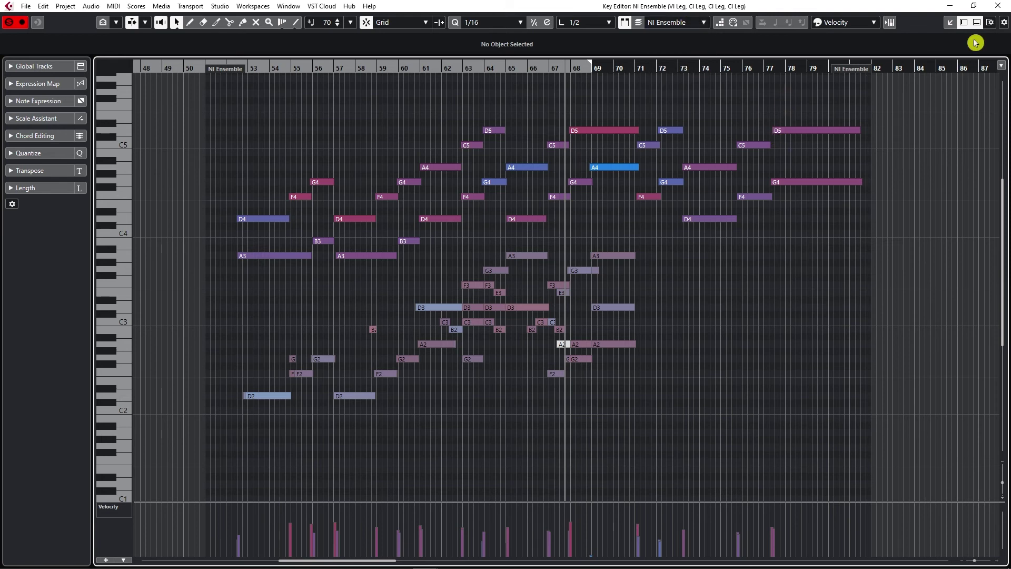
{"action": "left_click", "coordinate": [947, 23]}
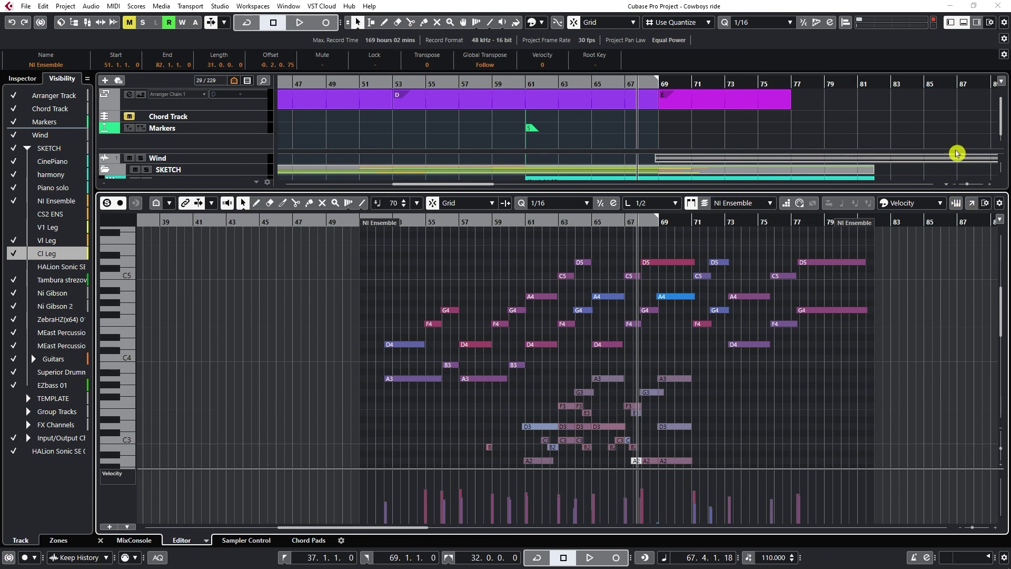
{"action": "left_click", "coordinate": [963, 22]}
Open the CinePiano Kontakt 02 part alone in a separate full-window Key Editor.
{"action": "left_click", "coordinate": [402, 228]}
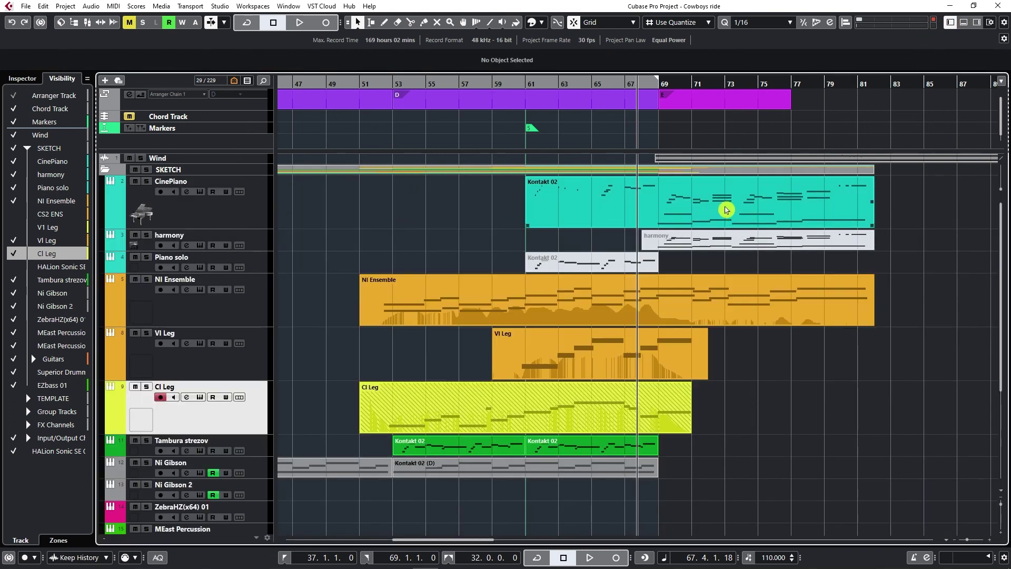
{"action": "double_click", "coordinate": [726, 210]}
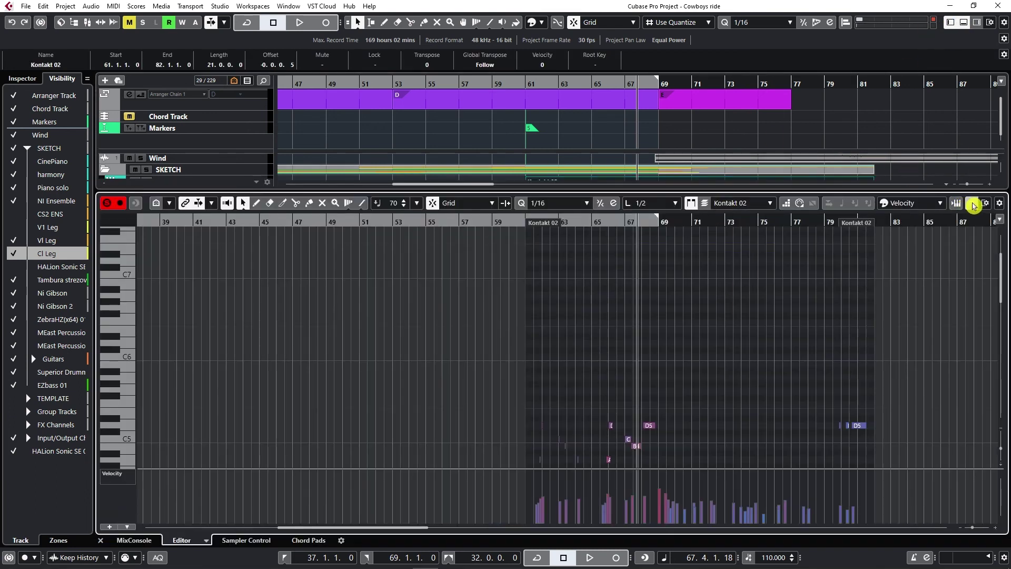
{"action": "left_click", "coordinate": [972, 203]}
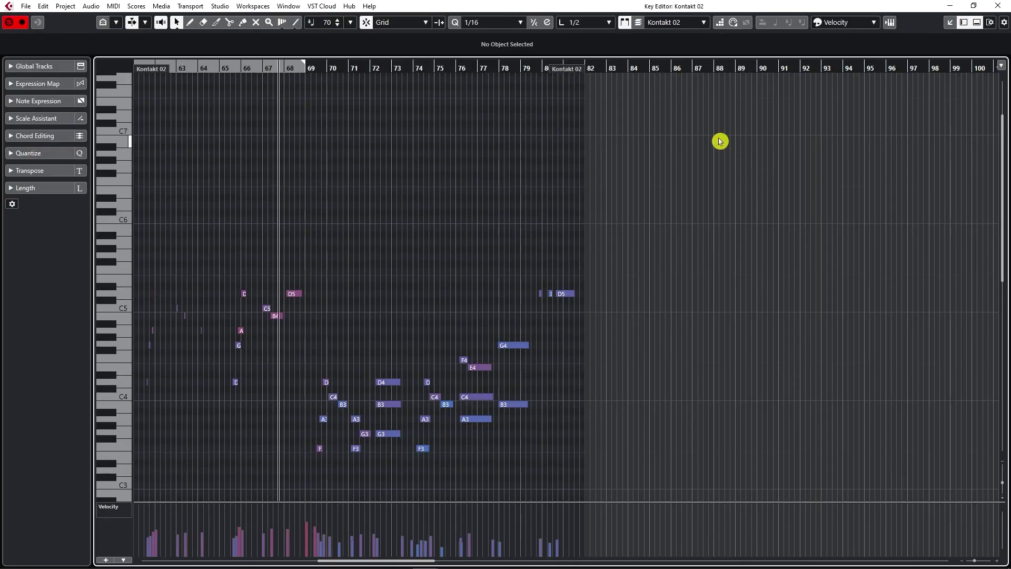
{"action": "left_click", "coordinate": [720, 23]}
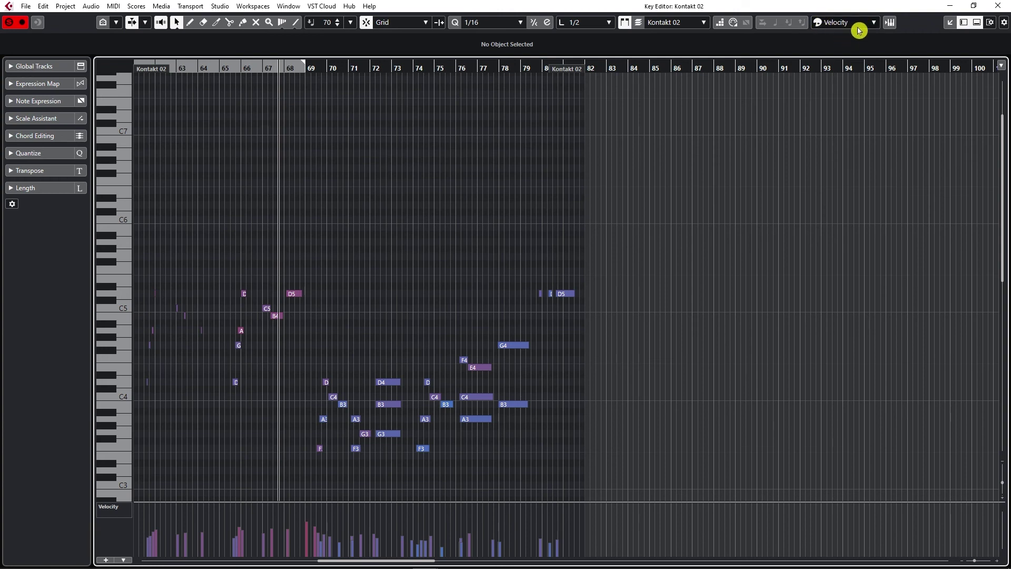
{"action": "left_click_drag", "start_coordinate": [433, 282], "coordinate": [582, 172]}
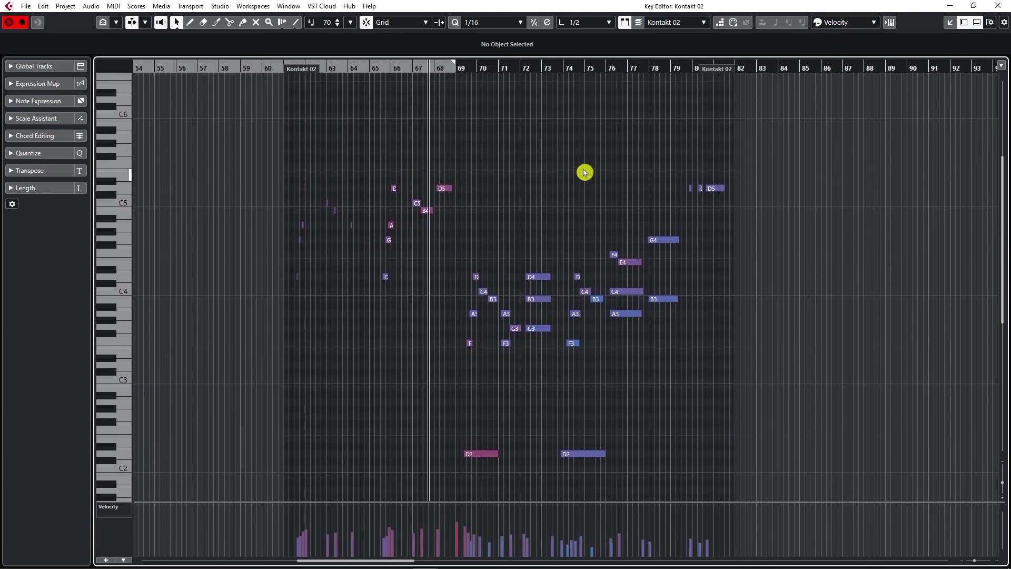
{"action": "scroll", "coordinate": [612, 180], "scroll_direction": "down", "scroll_amount": 3}
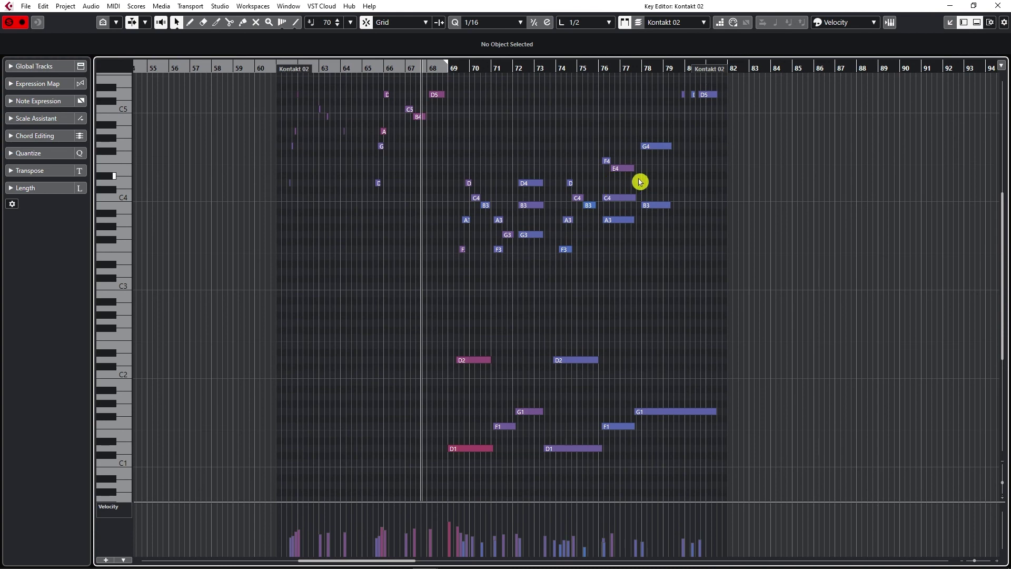
Raise the velocity of the short B4 note at bar 67 so it turns red.
{"action": "left_click", "coordinate": [841, 23]}
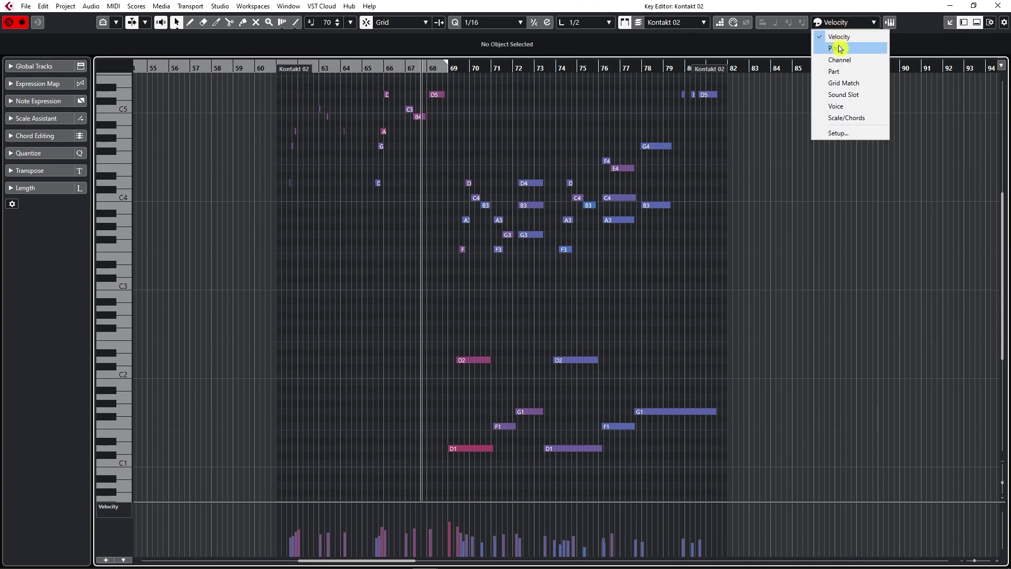
{"action": "left_click", "coordinate": [416, 177]}
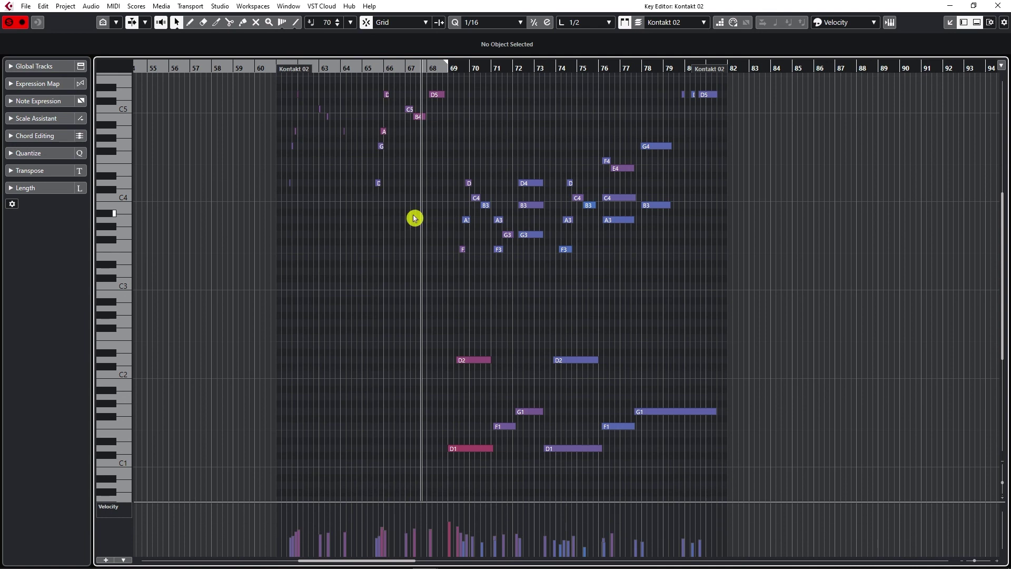
{"action": "left_click", "coordinate": [420, 509]}
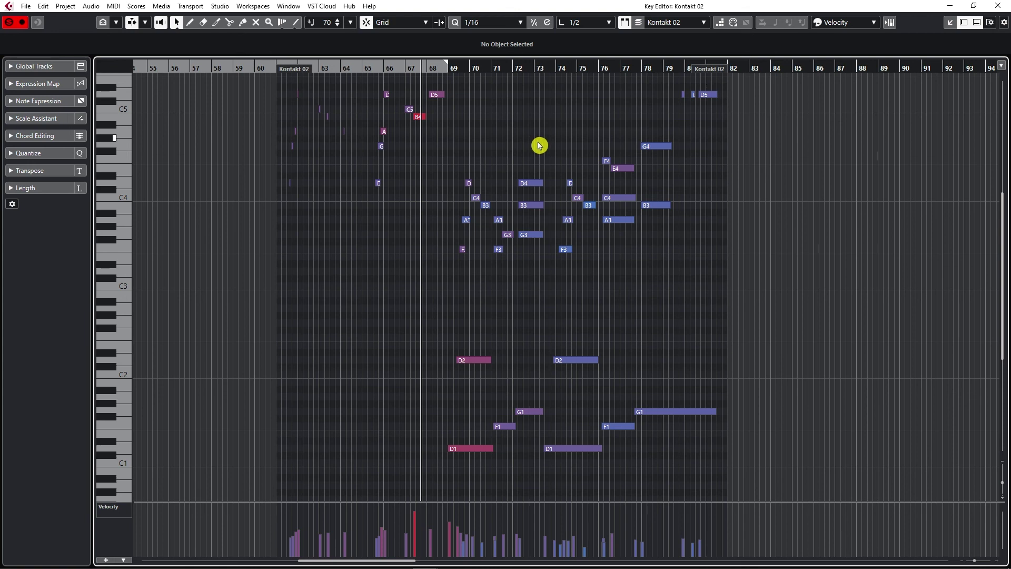
{"action": "left_click", "coordinate": [848, 26]}
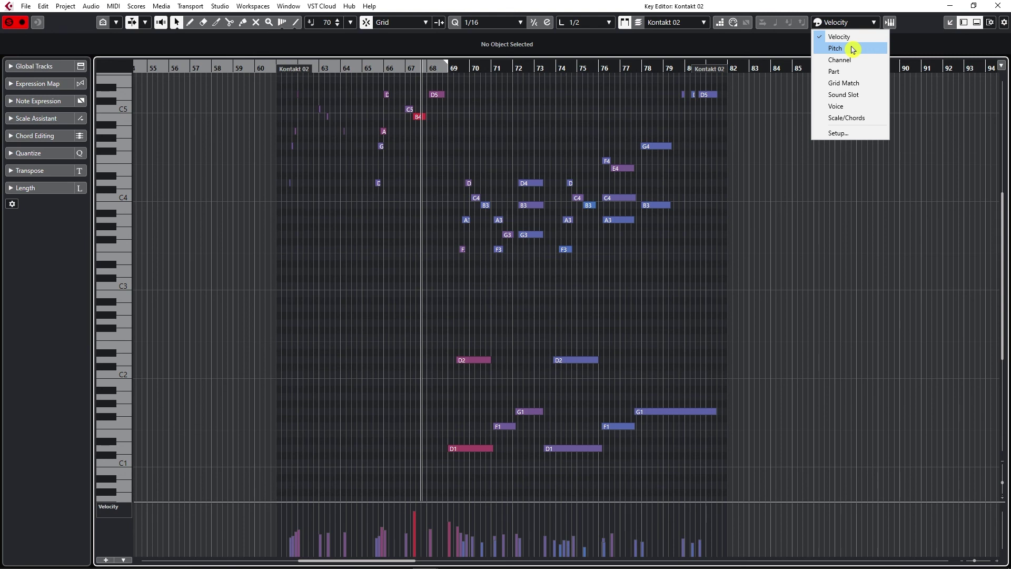
Switch the Key Editor's note colouring from Velocity to Pitch.
{"action": "left_click", "coordinate": [853, 49]}
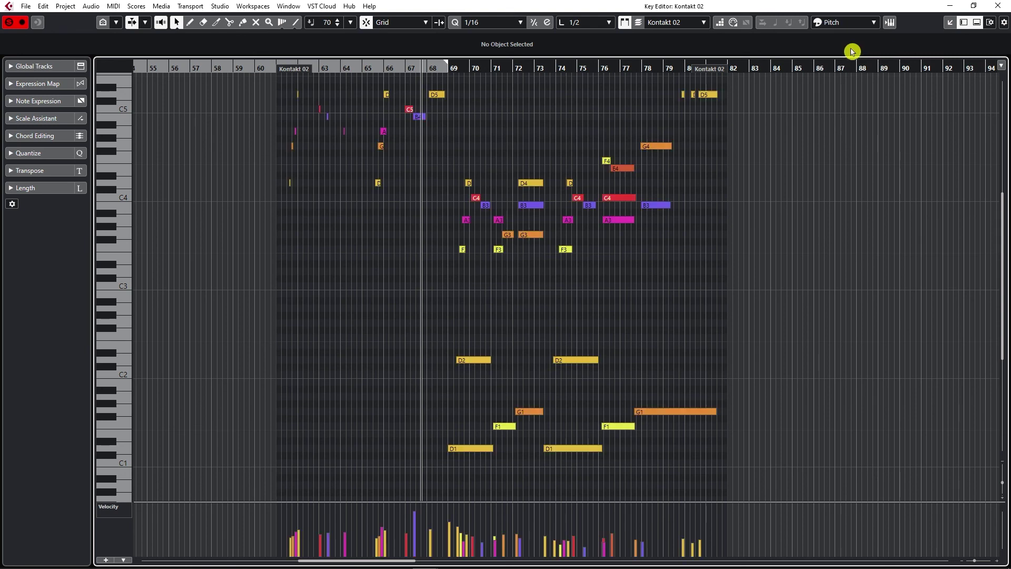